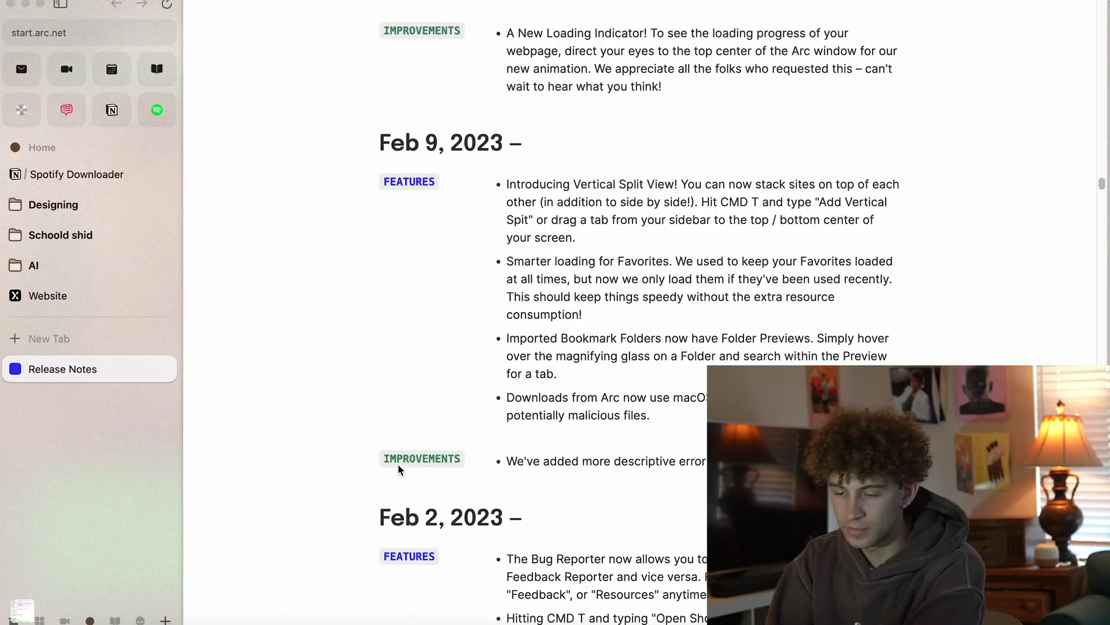
Search for "whats new", read through the Arc Release Notes, and close both release notes tabs.
{"action": "scroll", "coordinate": [400, 469], "scroll_direction": "down", "scroll_amount": 15}
{"action": "key", "text": "super+t"}
{"action": "type", "text": "whats new"}
{"action": "key", "text": "Return"}
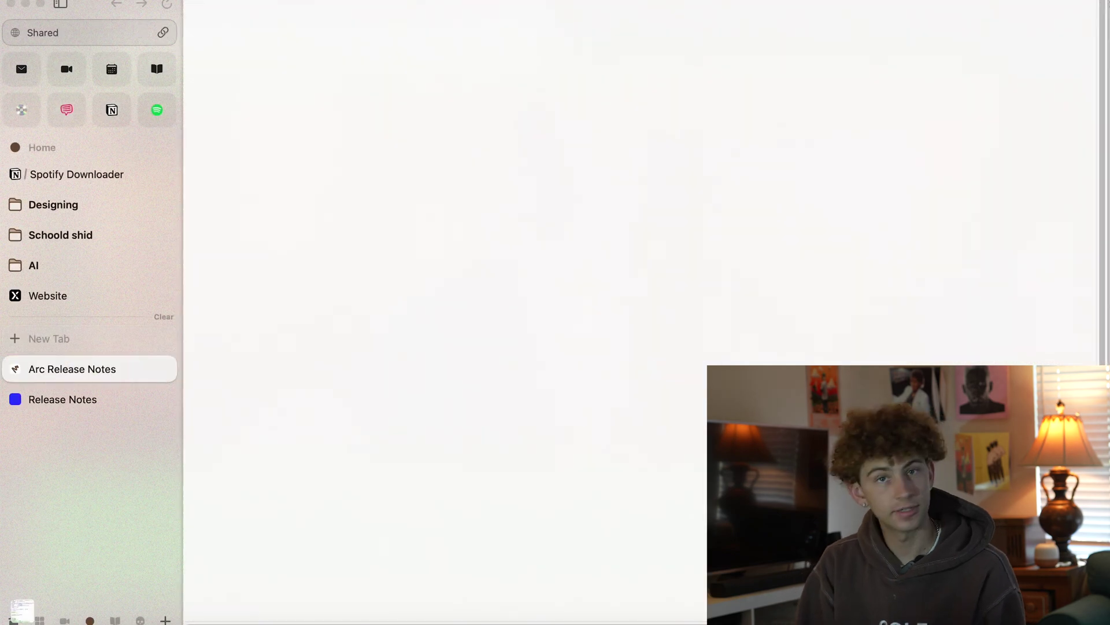
{"action": "scroll", "coordinate": [377, 410], "scroll_direction": "down", "scroll_amount": 20}
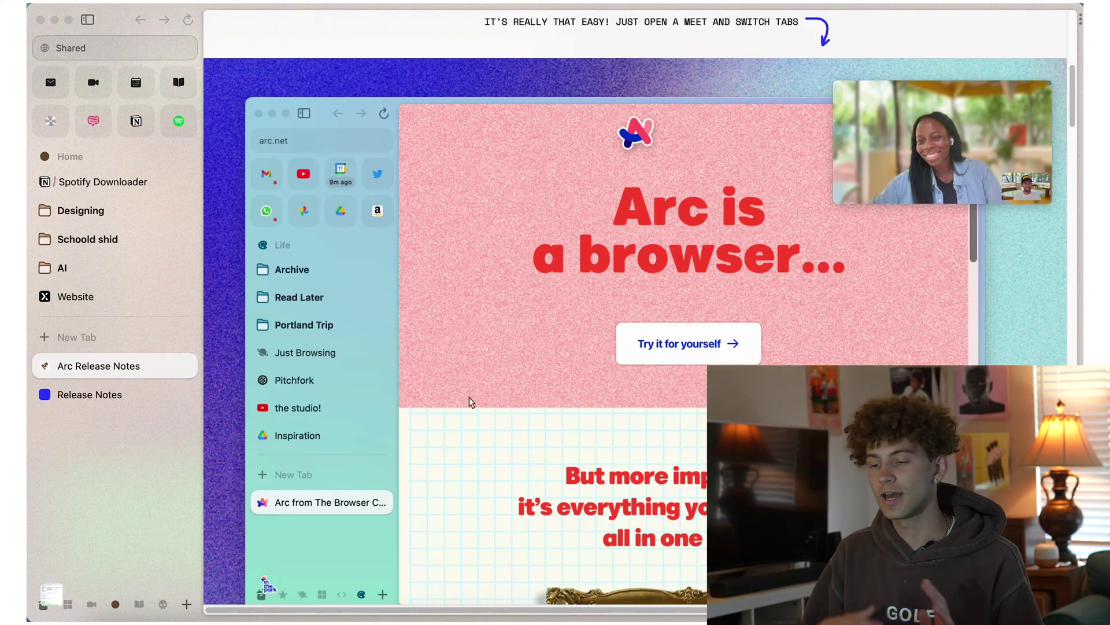
{"action": "left_click", "coordinate": [186, 366]}
{"action": "left_click", "coordinate": [186, 366]}
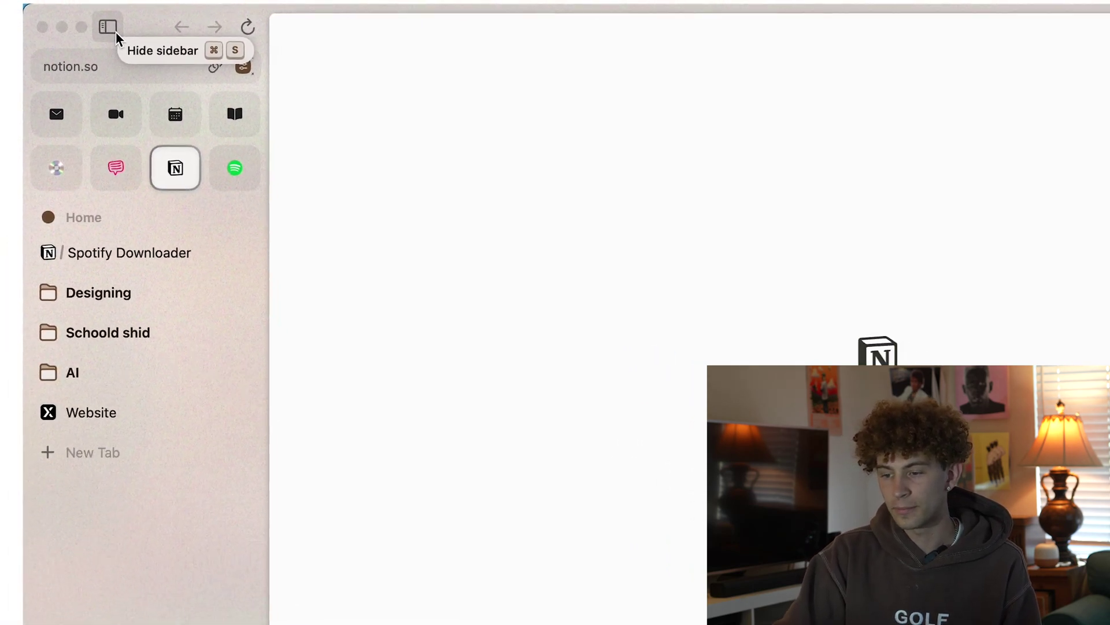
Hide the sidebar and show it again, and switch to the Finders Pictures space and back to Home.
{"action": "left_click", "coordinate": [116, 32]}
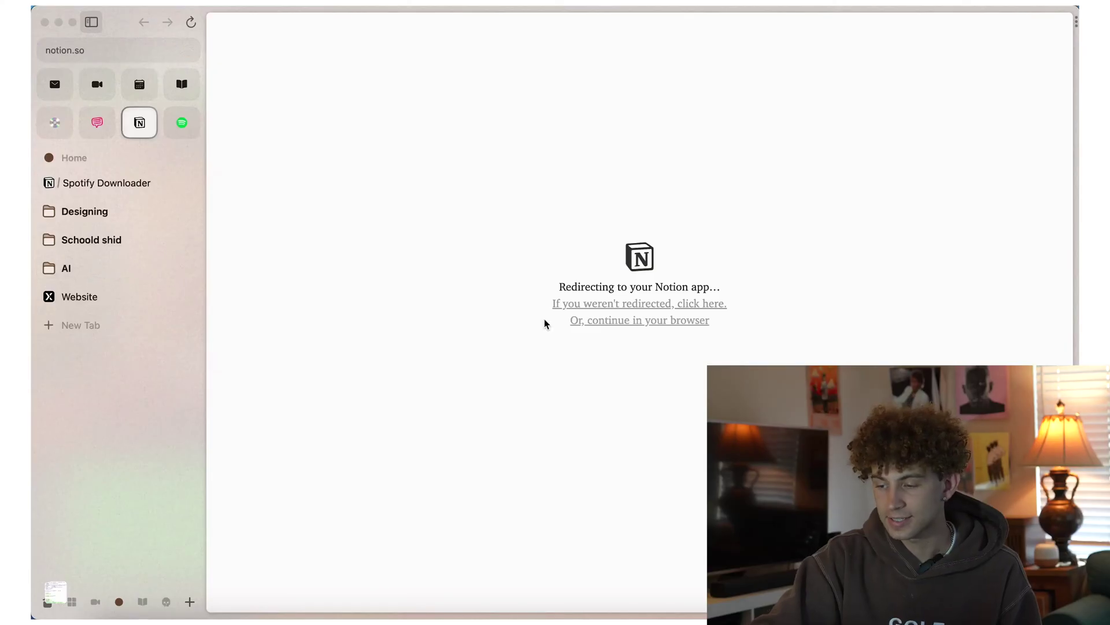
{"action": "key", "text": "super+s"}
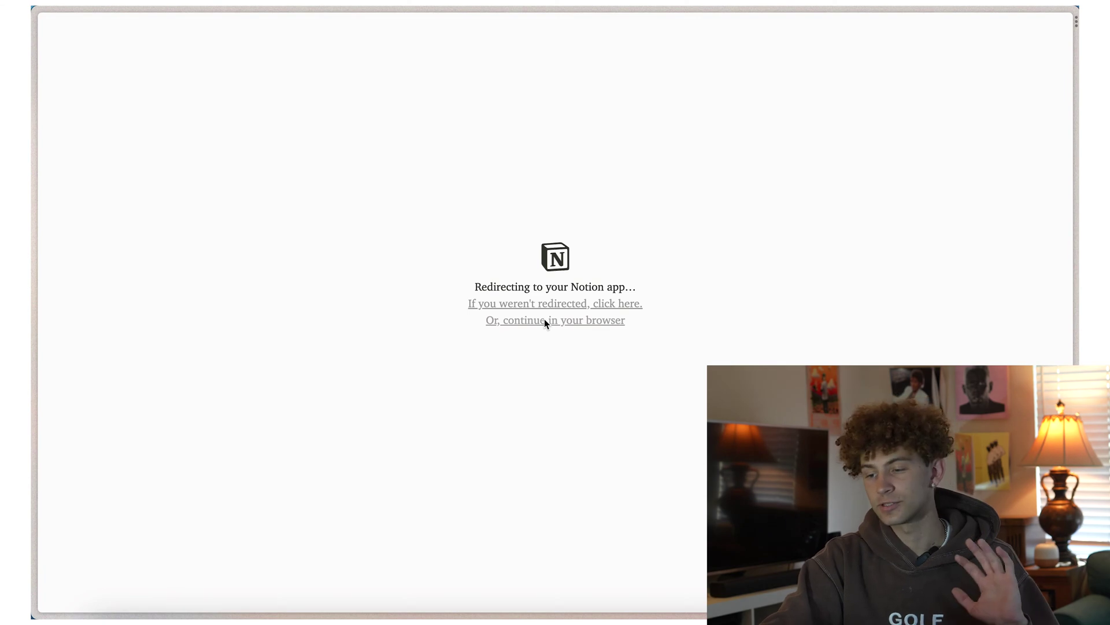
{"action": "key", "text": "super+s"}
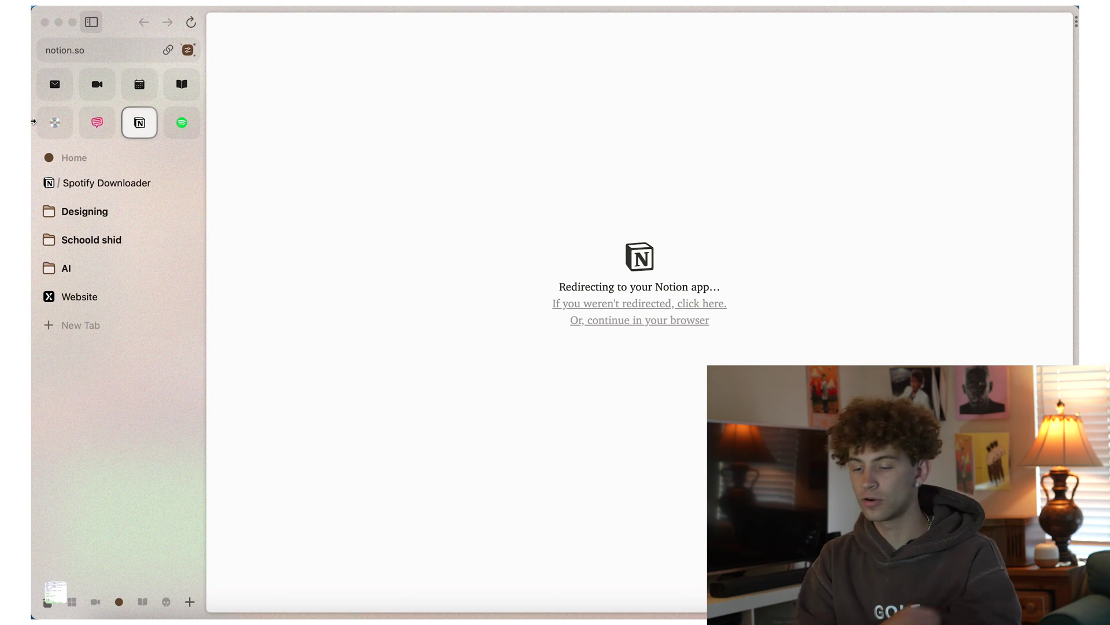
{"action": "scroll", "coordinate": [32, 121], "scroll_direction": "left", "scroll_amount": 5}
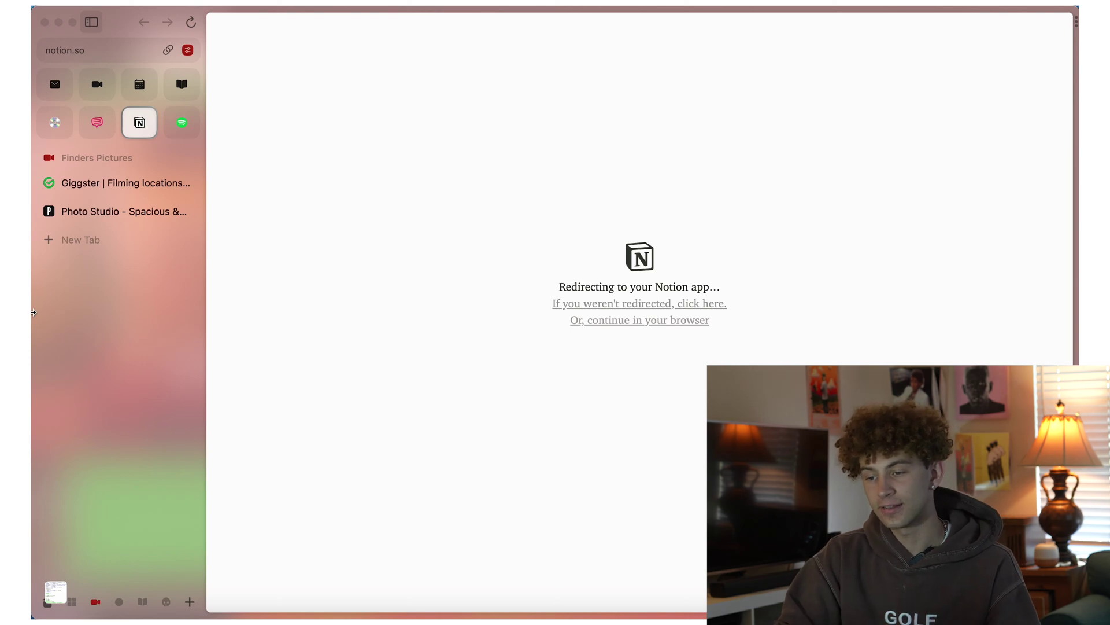
{"action": "scroll", "coordinate": [33, 312], "scroll_direction": "right", "scroll_amount": 5}
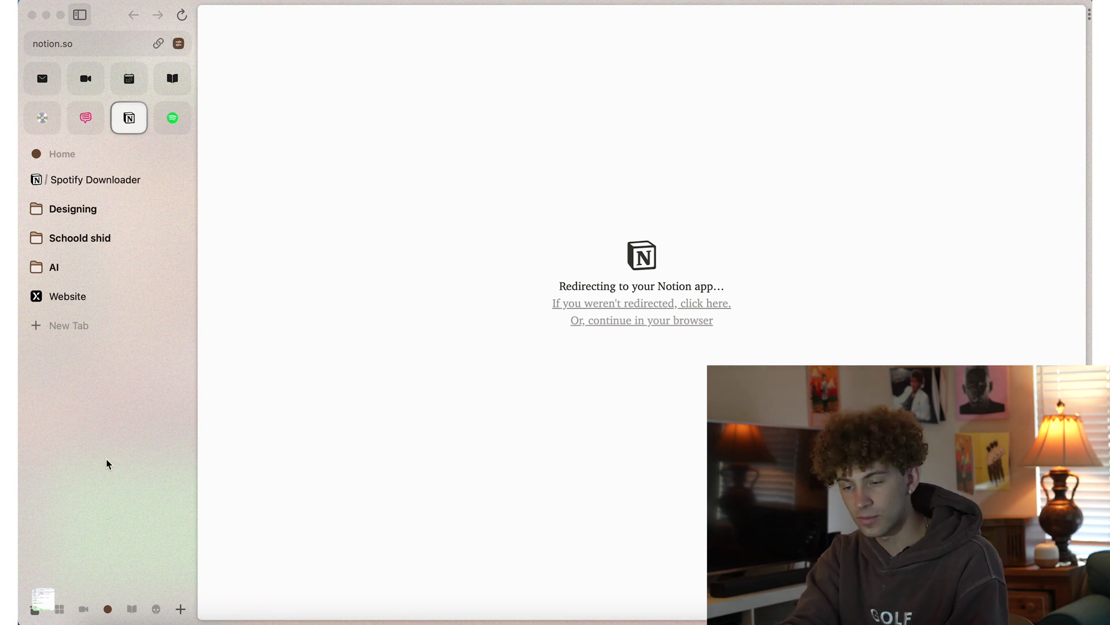
Open google.com in a new tab and add that tab to the favorites below the existing ones.
{"action": "key", "text": "super+t"}
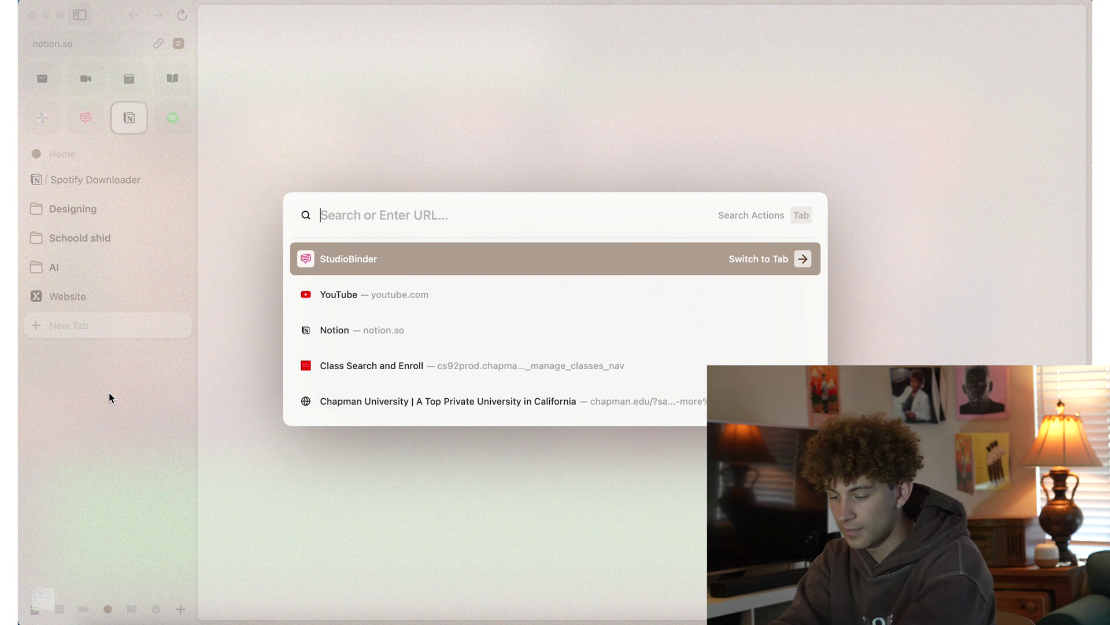
{"action": "type", "text": "google"}
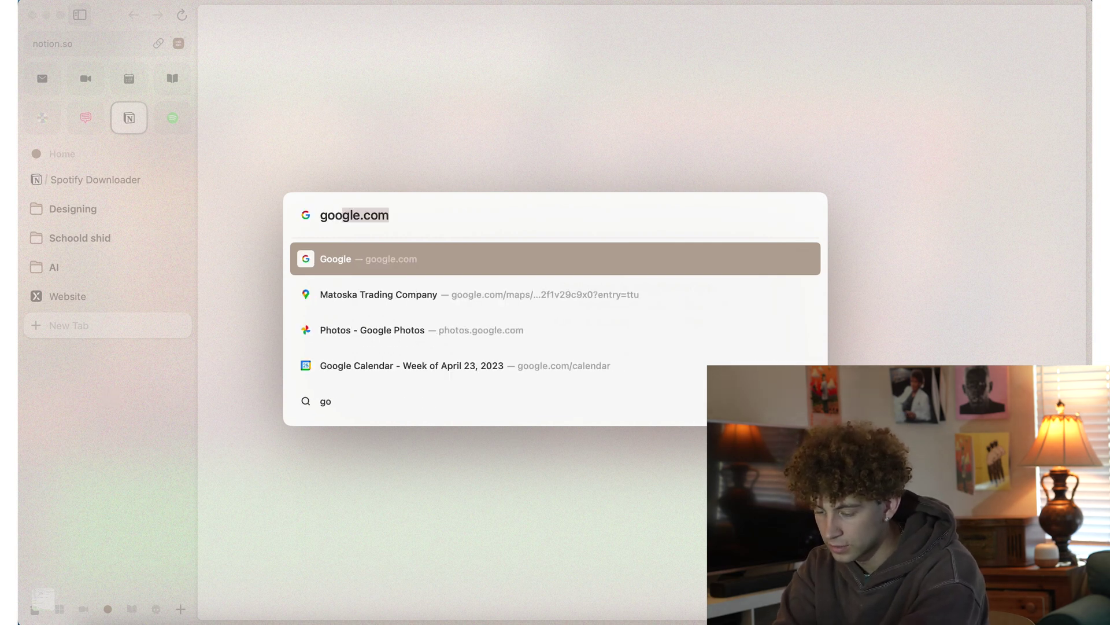
{"action": "type", "text": ".copm"}
{"action": "key", "text": "Return"}
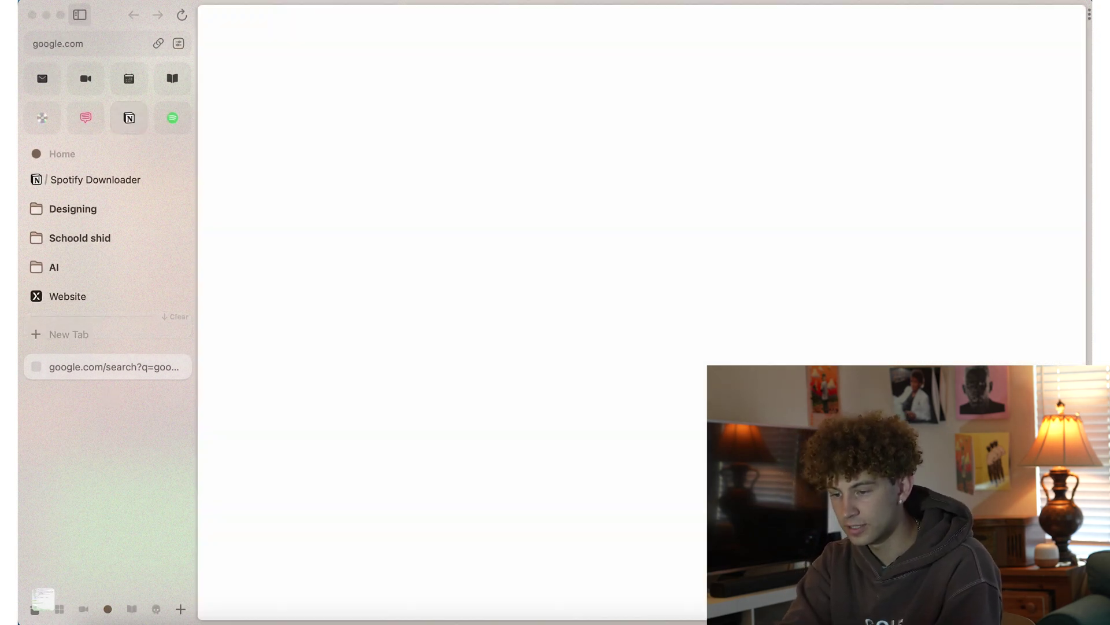
{"action": "left_click", "coordinate": [283, 214]}
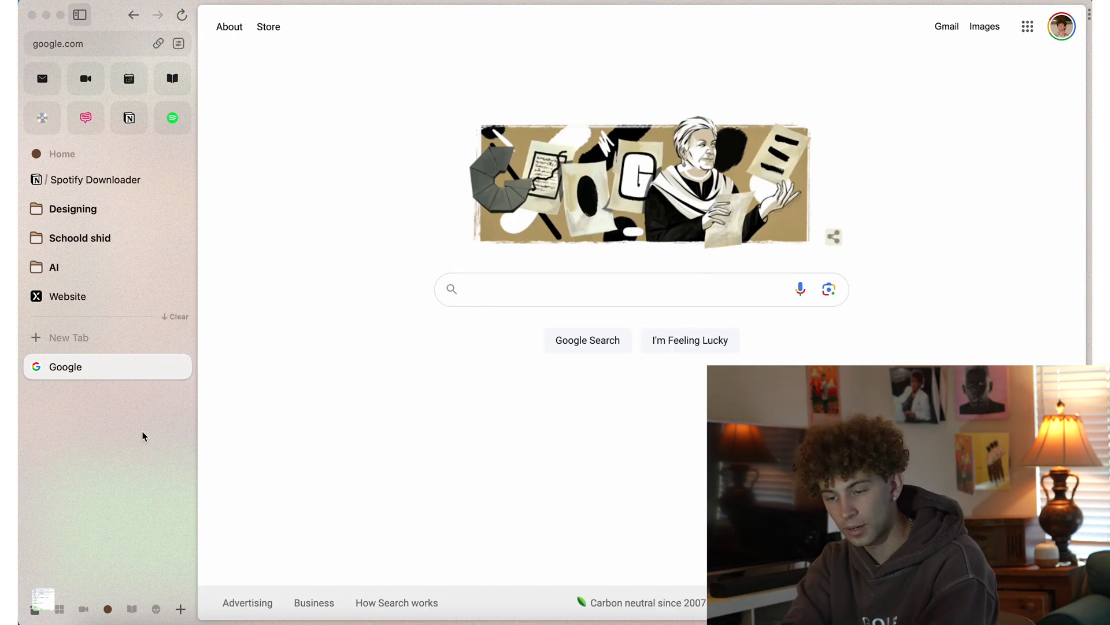
{"action": "left_click_drag", "start_coordinate": [74, 377], "coordinate": [45, 168]}
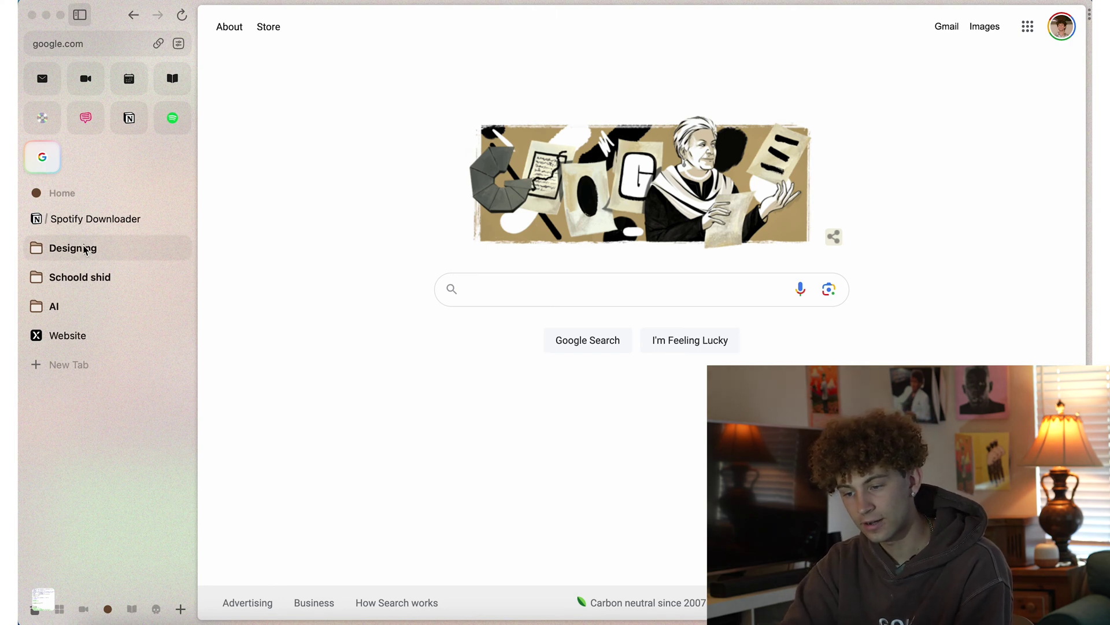
Expand the Designing folder and open its FREE 16mm Film FX page.
{"action": "left_click", "coordinate": [67, 248]}
{"action": "left_click", "coordinate": [81, 281]}
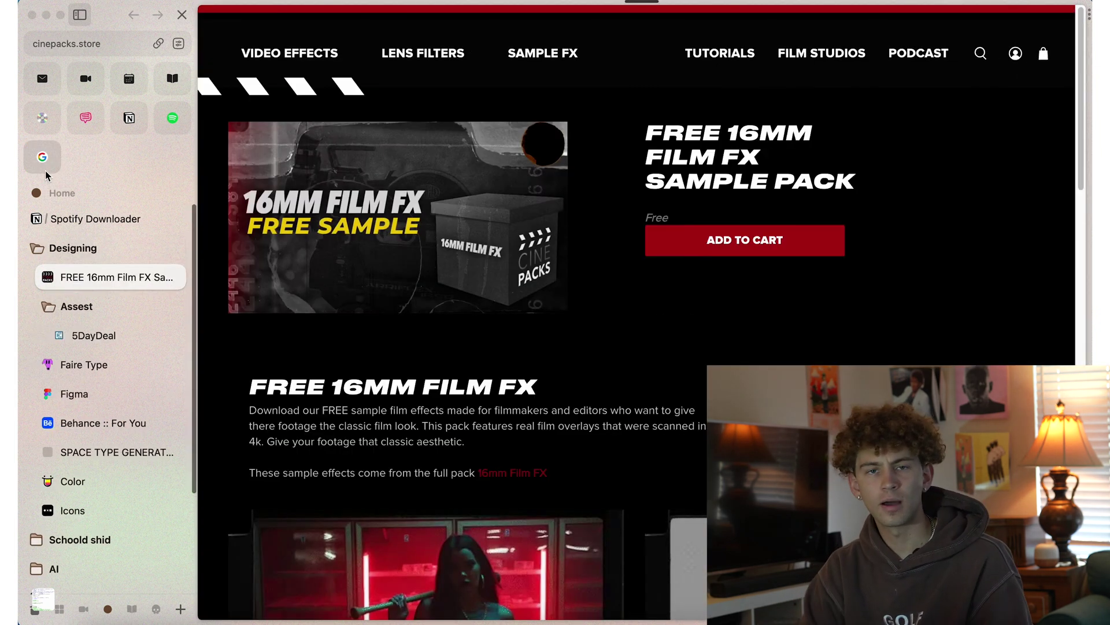
Open Gmail from the Google favorite, expand its preview into a full tab, and close that tab.
{"action": "left_click", "coordinate": [43, 159]}
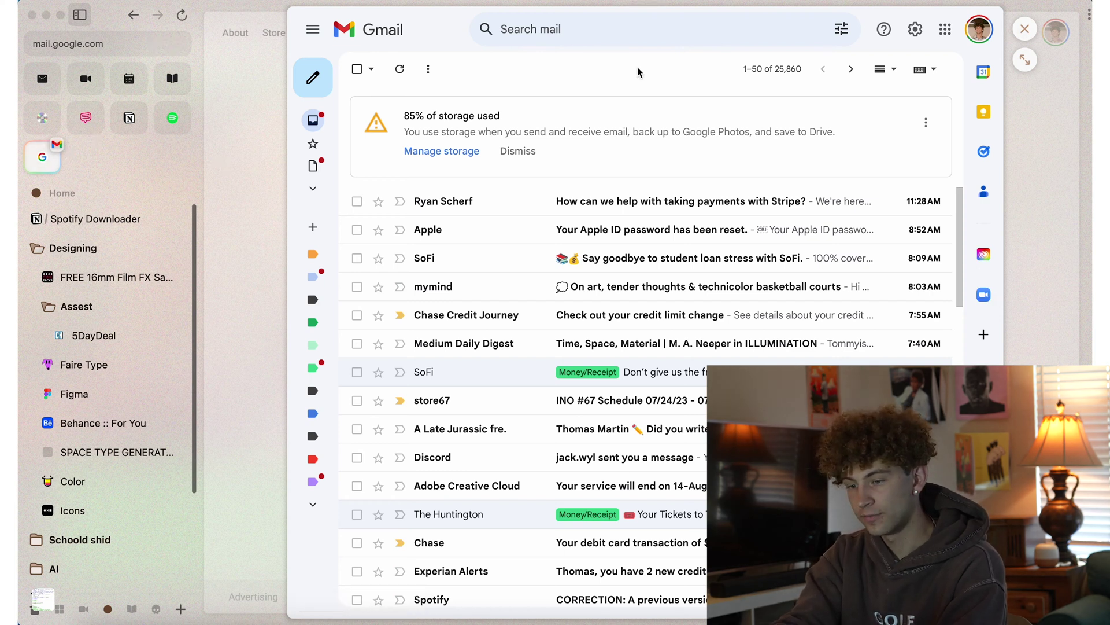
{"action": "left_click", "coordinate": [1025, 60]}
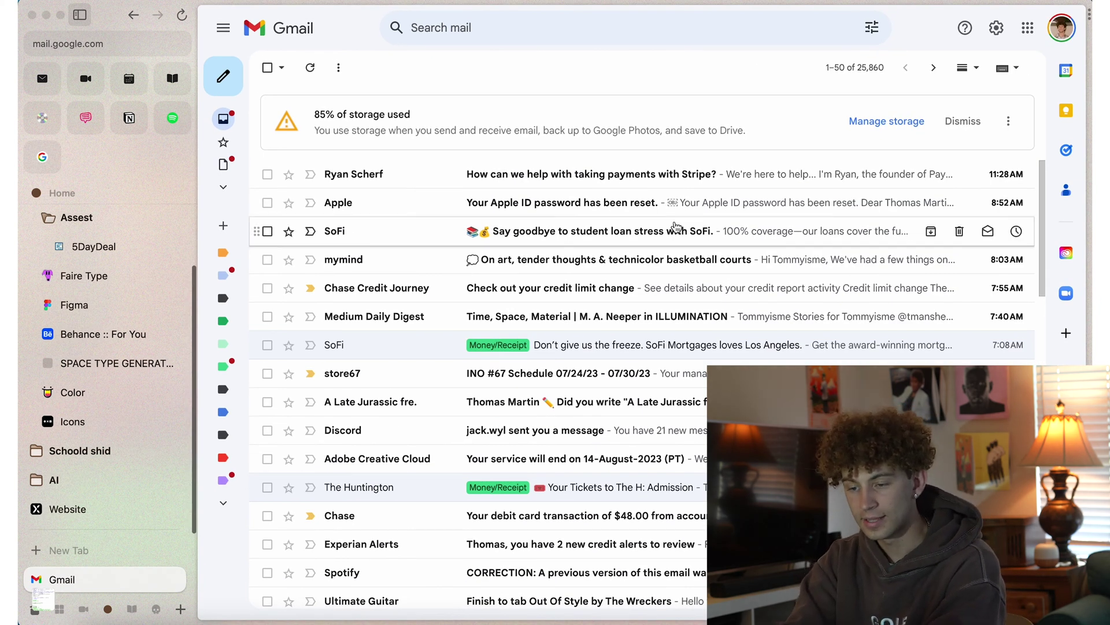
{"action": "left_click", "coordinate": [174, 580]}
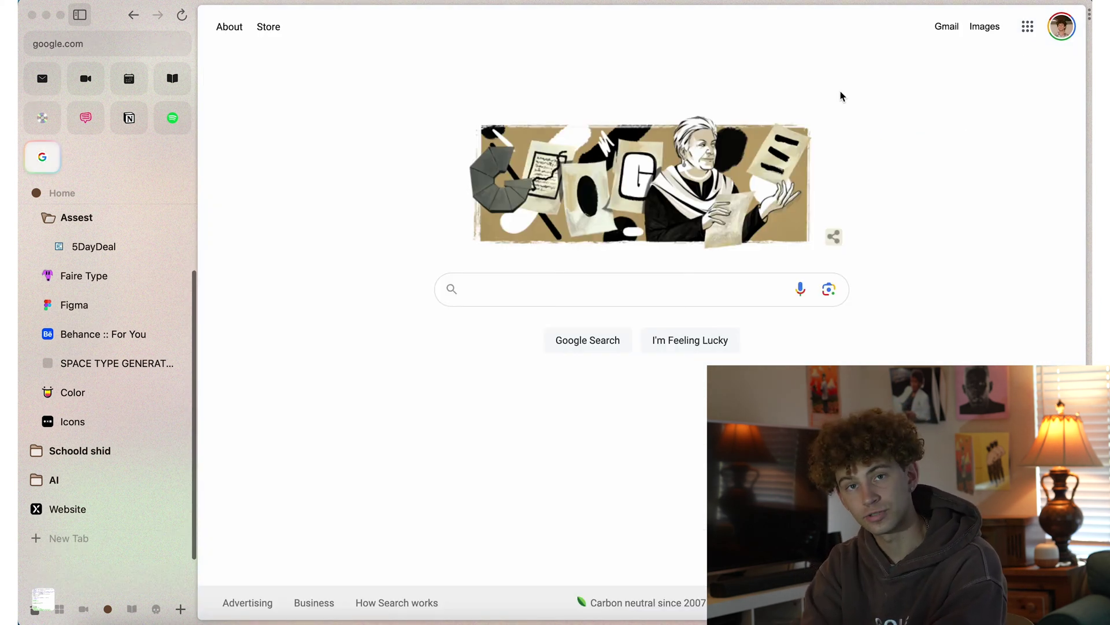
Change the Google favorite's icon to the stacked layers symbol.
{"action": "right_click", "coordinate": [32, 152]}
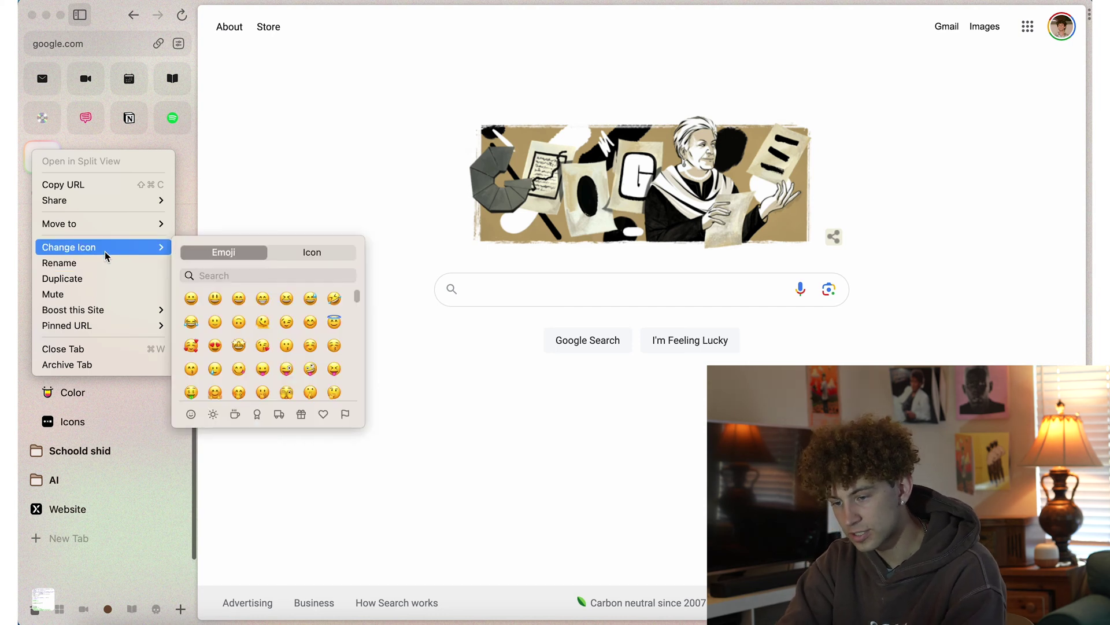
{"action": "mouse_move", "coordinate": [131, 248]}
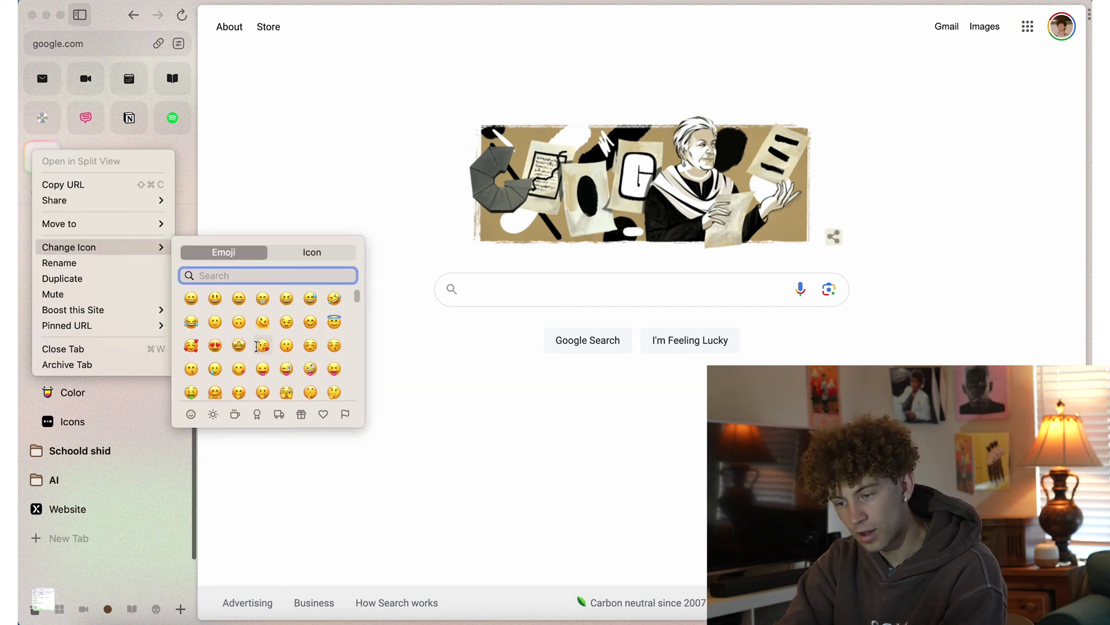
{"action": "scroll", "coordinate": [280, 293], "scroll_direction": "down", "scroll_amount": 5}
{"action": "left_click", "coordinate": [302, 256]}
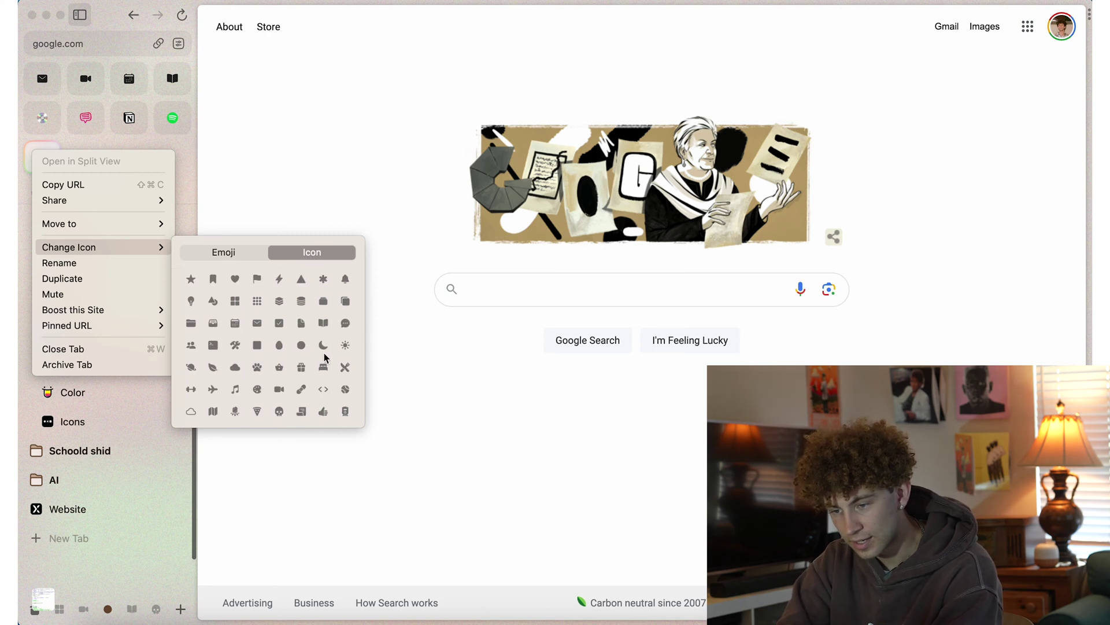
{"action": "left_click", "coordinate": [280, 300]}
{"action": "left_click", "coordinate": [223, 230]}
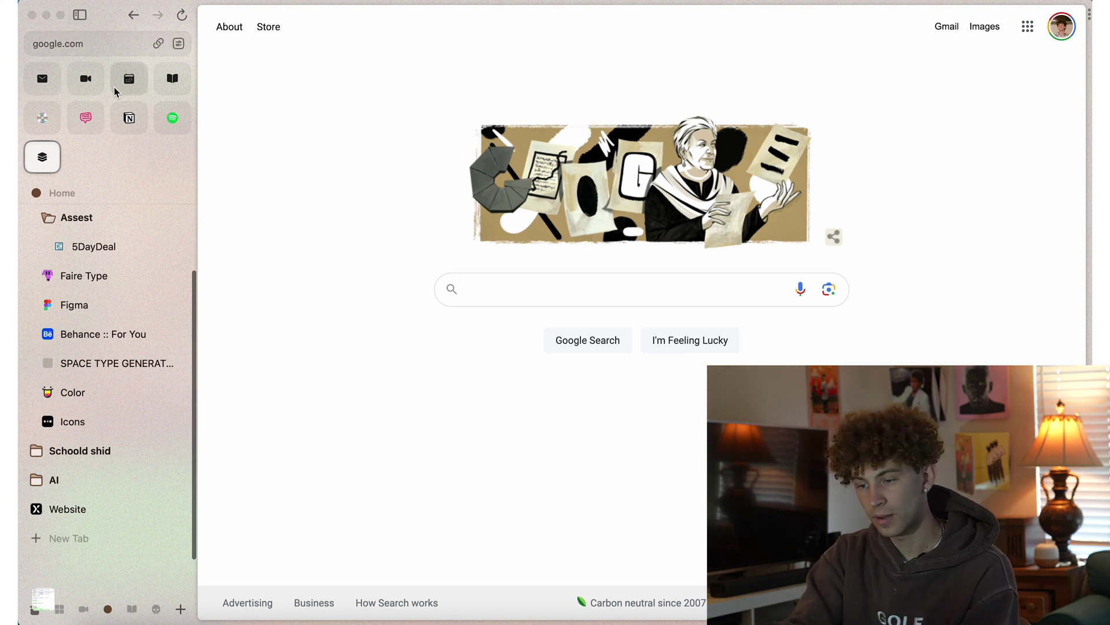
Preview the upcoming calendar events and the unread mail from their favorites, and collapse the Assest folder.
{"action": "mouse_move", "coordinate": [116, 90]}
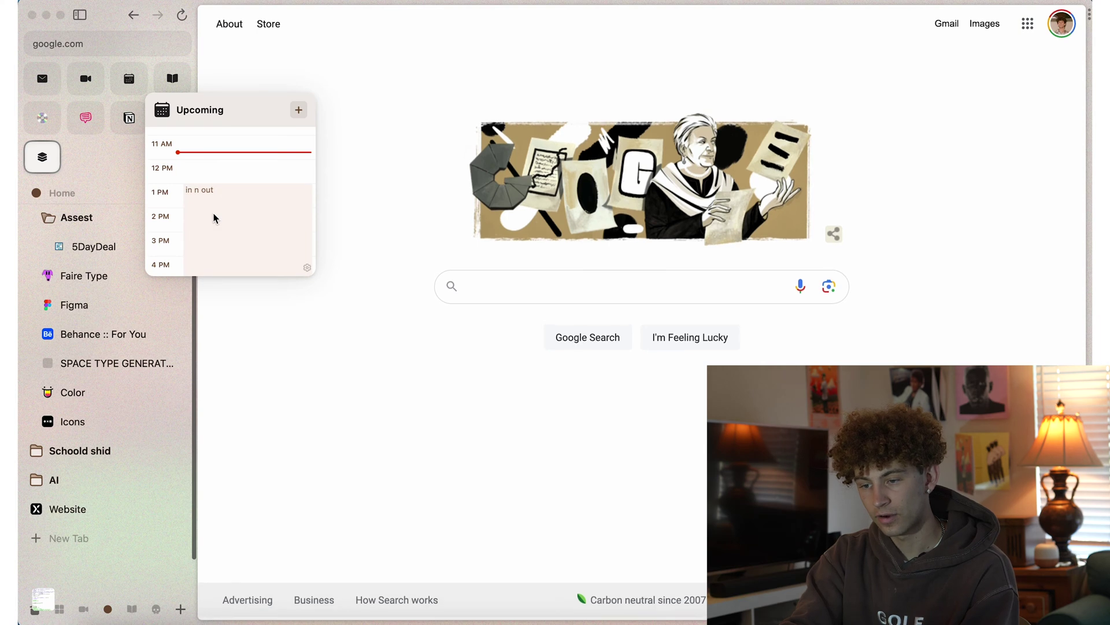
{"action": "mouse_move", "coordinate": [51, 82]}
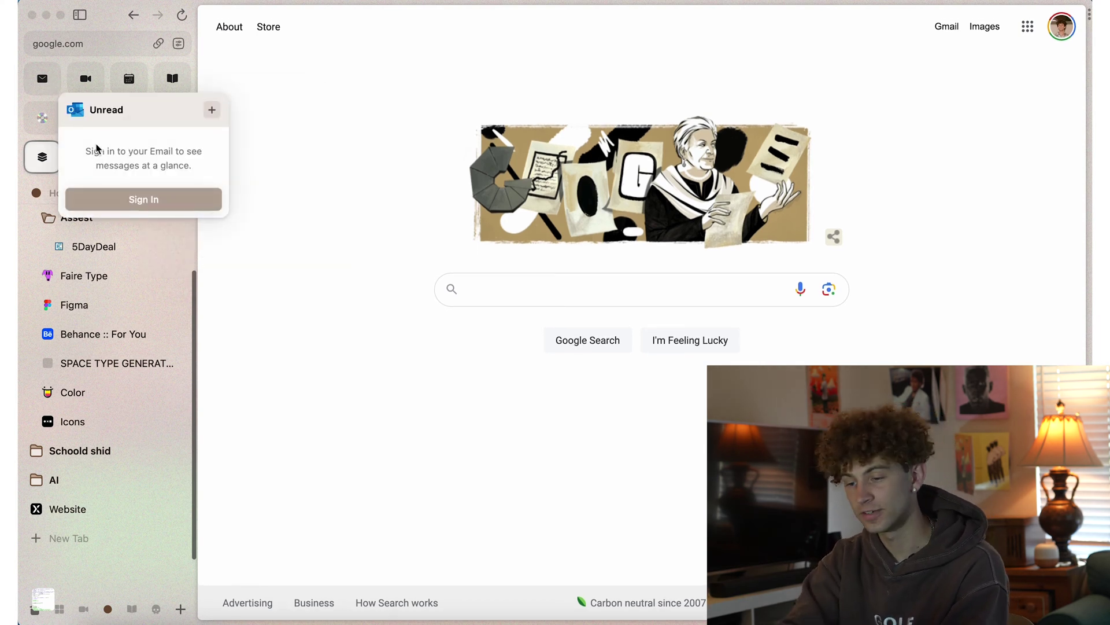
{"action": "left_click", "coordinate": [87, 217]}
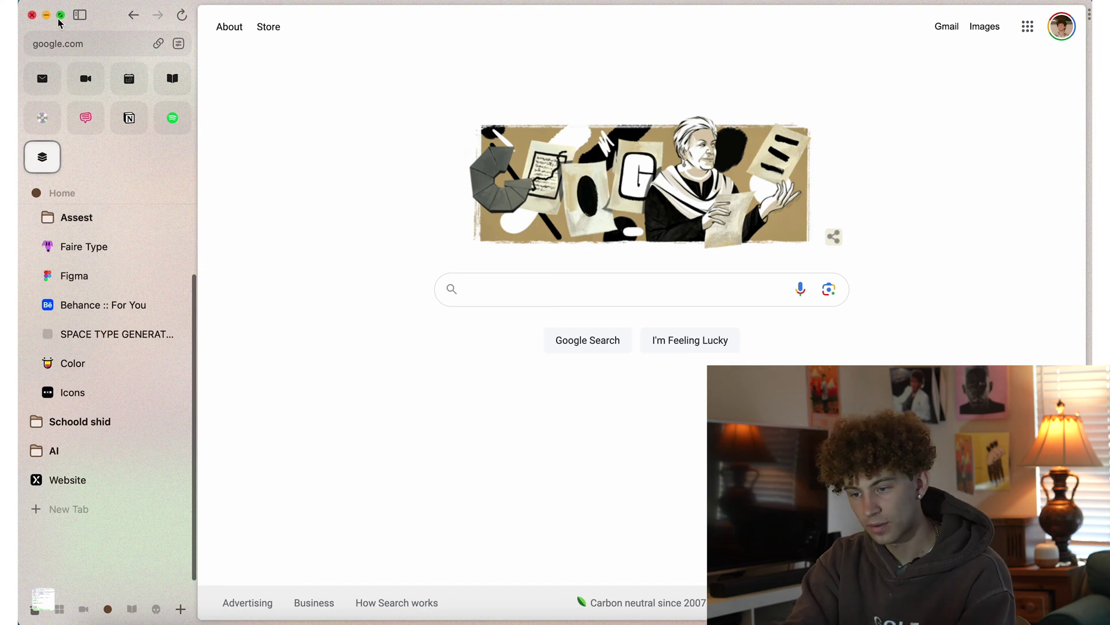
Remove the Google favorite by closing its tab.
{"action": "right_click", "coordinate": [43, 155]}
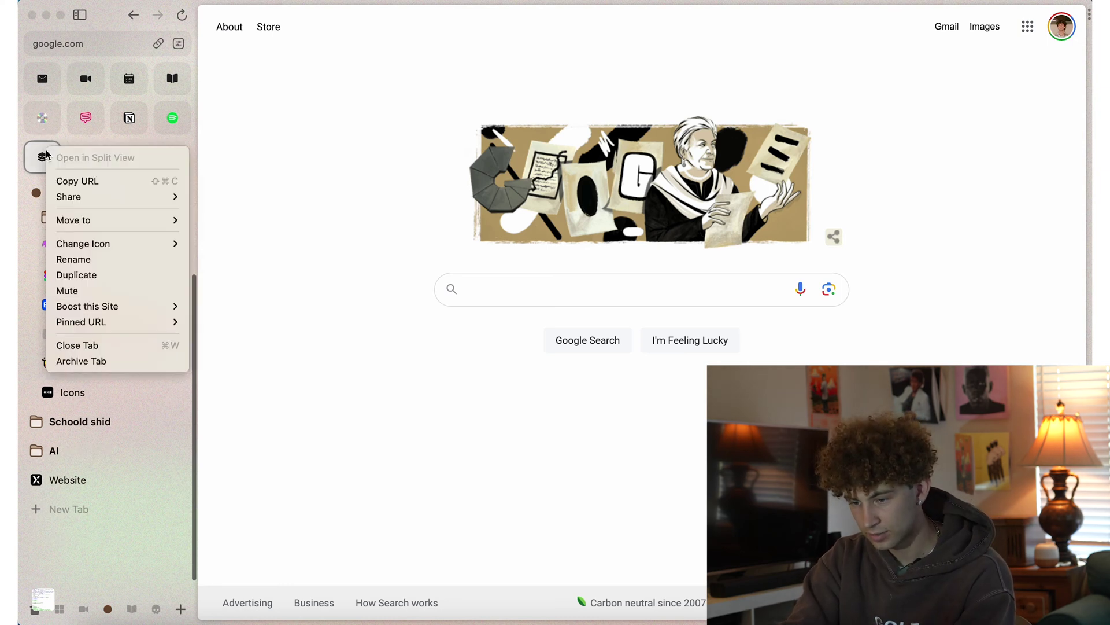
{"action": "left_click", "coordinate": [64, 346]}
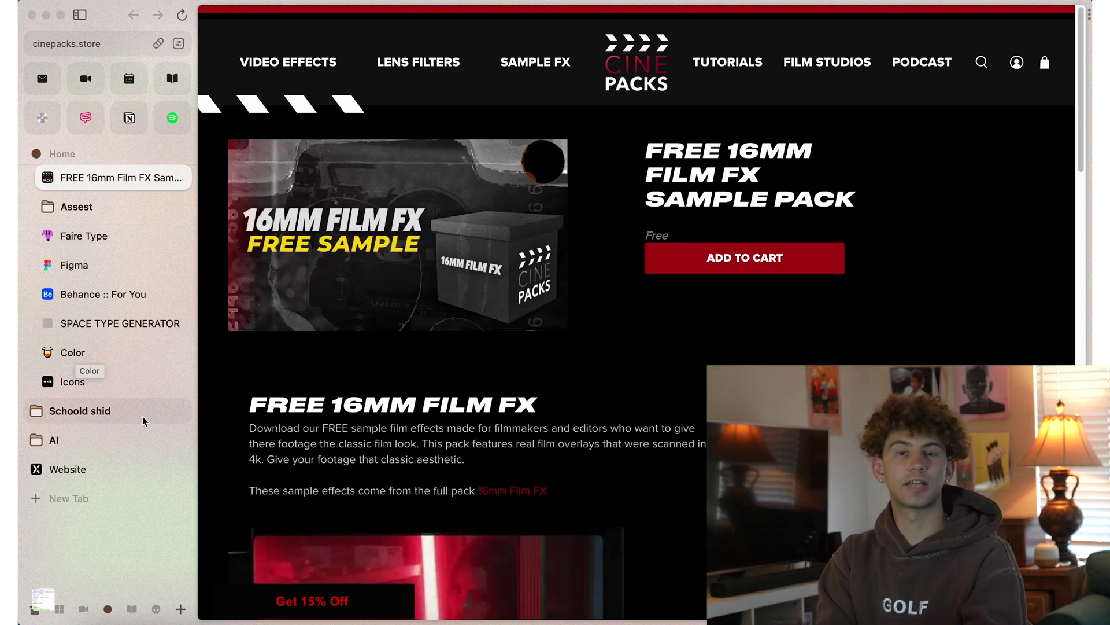
Preview the contents of the Schoold shid folder and switch back and forth between the Home and Finders Pictures spaces.
{"action": "mouse_move", "coordinate": [142, 415]}
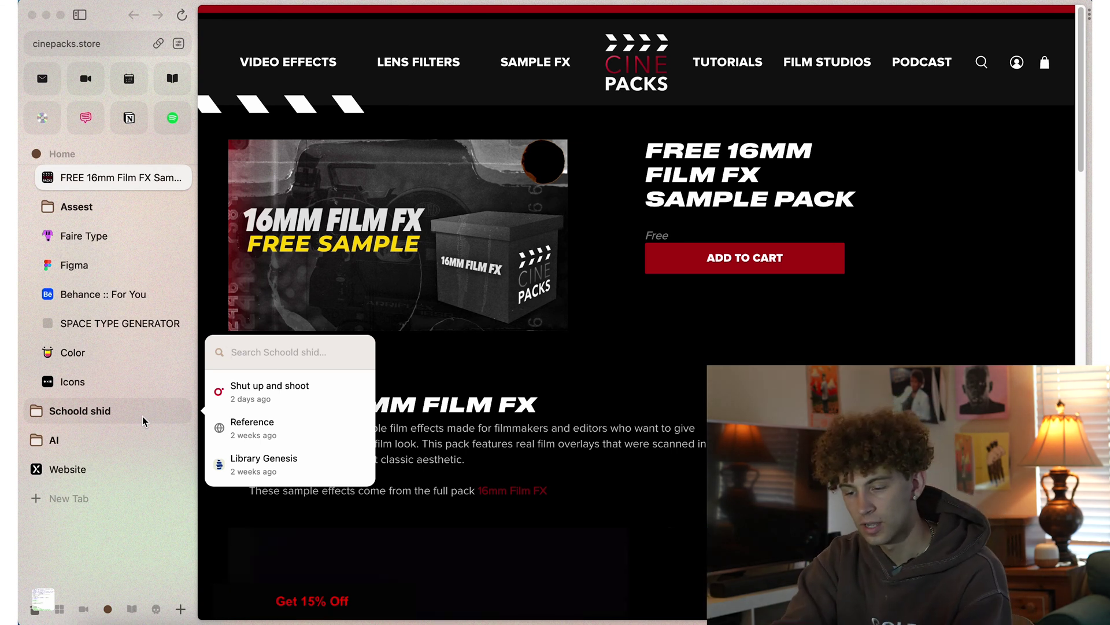
{"action": "scroll", "coordinate": [132, 430], "scroll_direction": "left", "scroll_amount": 3}
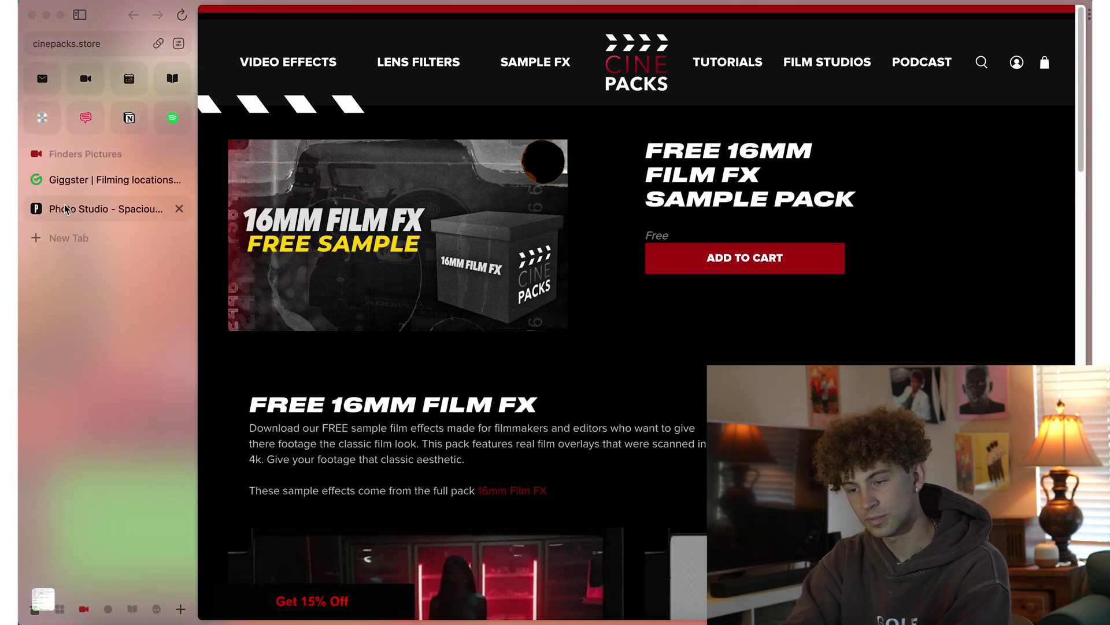
{"action": "scroll", "coordinate": [121, 386], "scroll_direction": "right", "scroll_amount": 3}
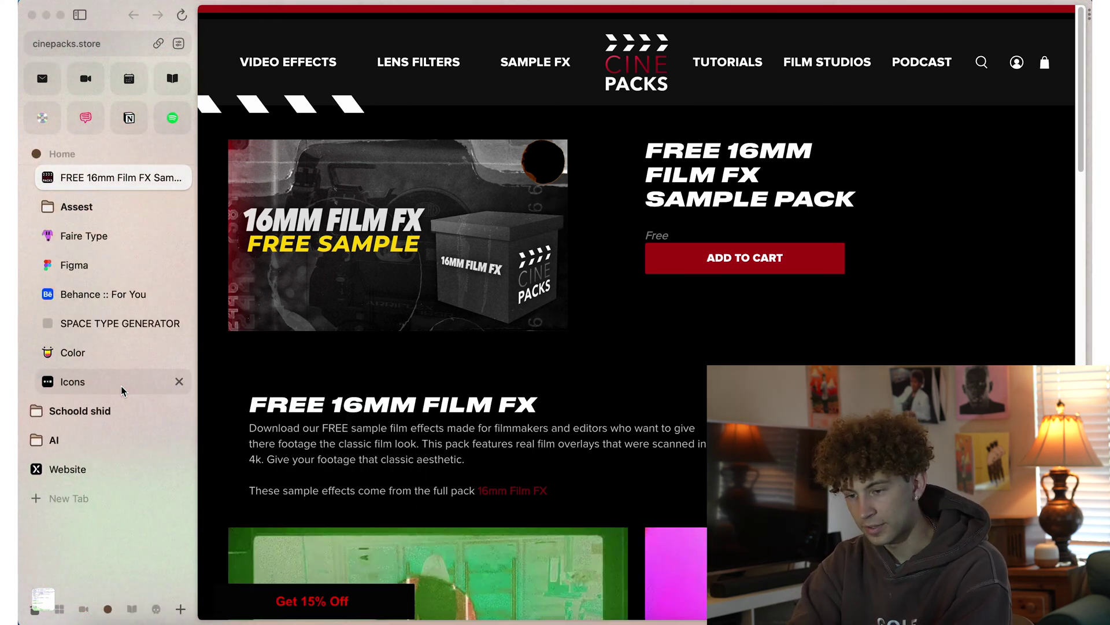
{"action": "scroll", "coordinate": [121, 386], "scroll_direction": "left", "scroll_amount": 3}
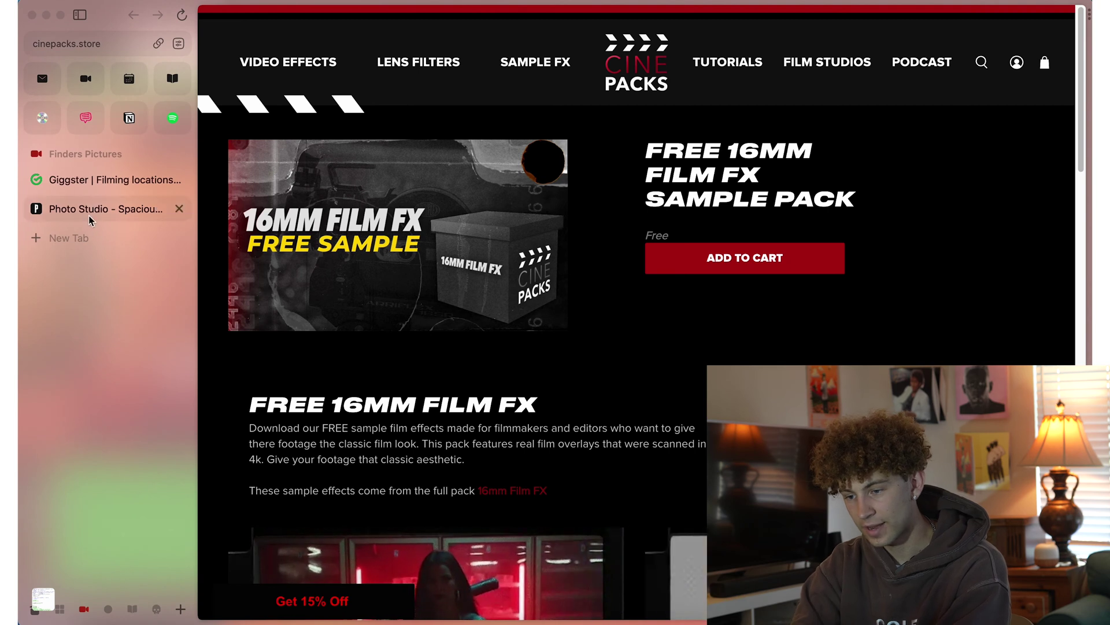
{"action": "scroll", "coordinate": [79, 243], "scroll_direction": "right", "scroll_amount": 3}
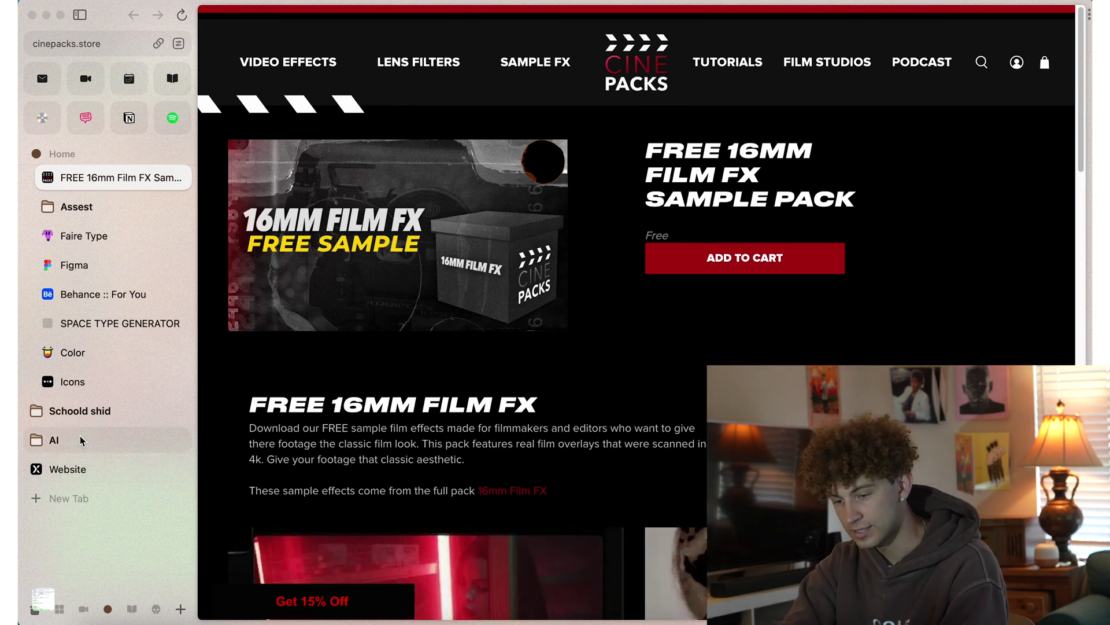
Expand and collapse the Schoold shid and AI folders, and open the pinned Website and Faire Type pages.
{"action": "left_click", "coordinate": [85, 418]}
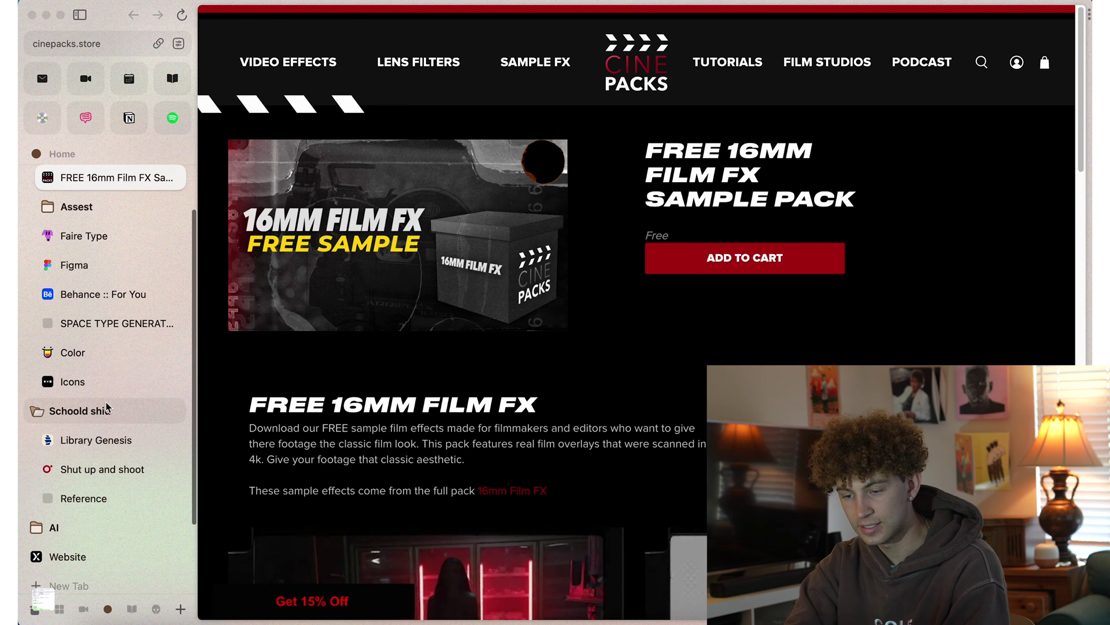
{"action": "left_click", "coordinate": [109, 411]}
{"action": "left_click", "coordinate": [74, 460]}
{"action": "left_click", "coordinate": [79, 446]}
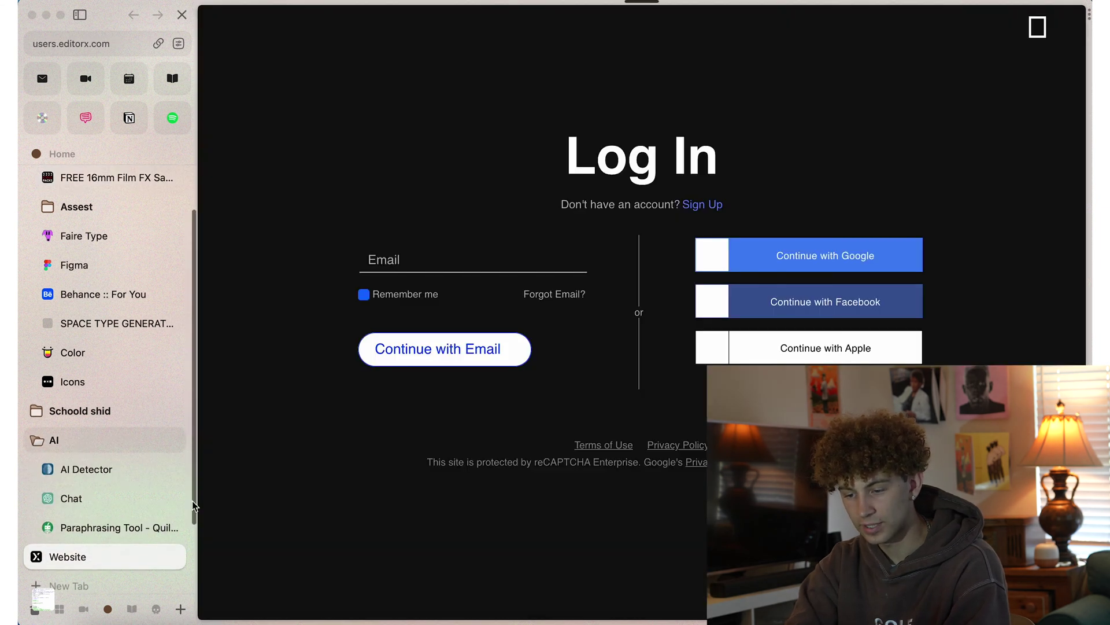
{"action": "left_click", "coordinate": [90, 440]}
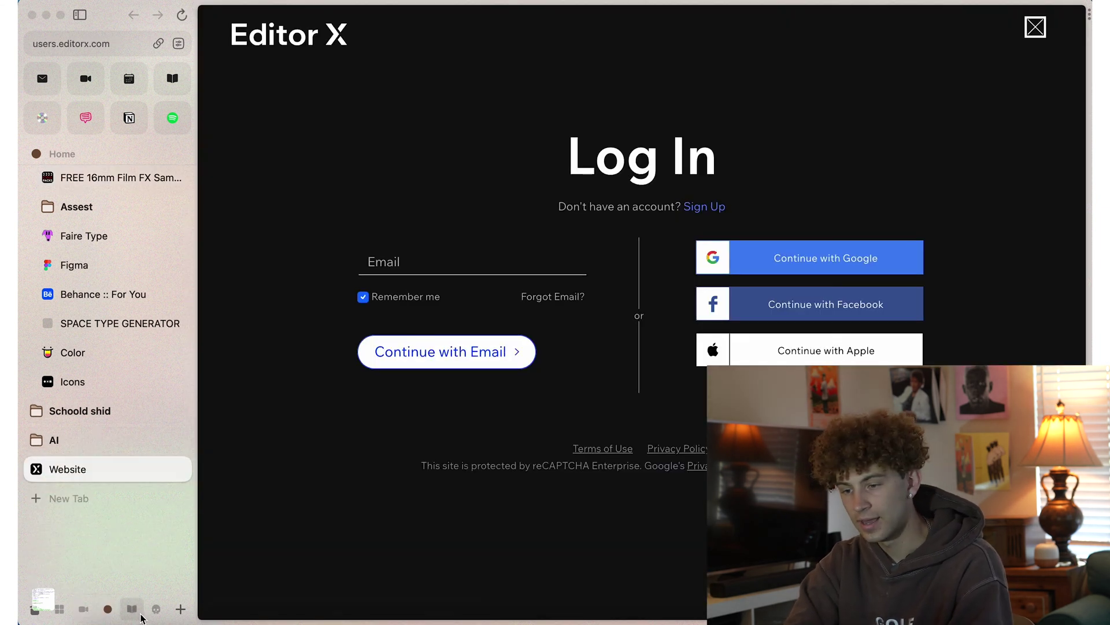
{"action": "left_click", "coordinate": [92, 237]}
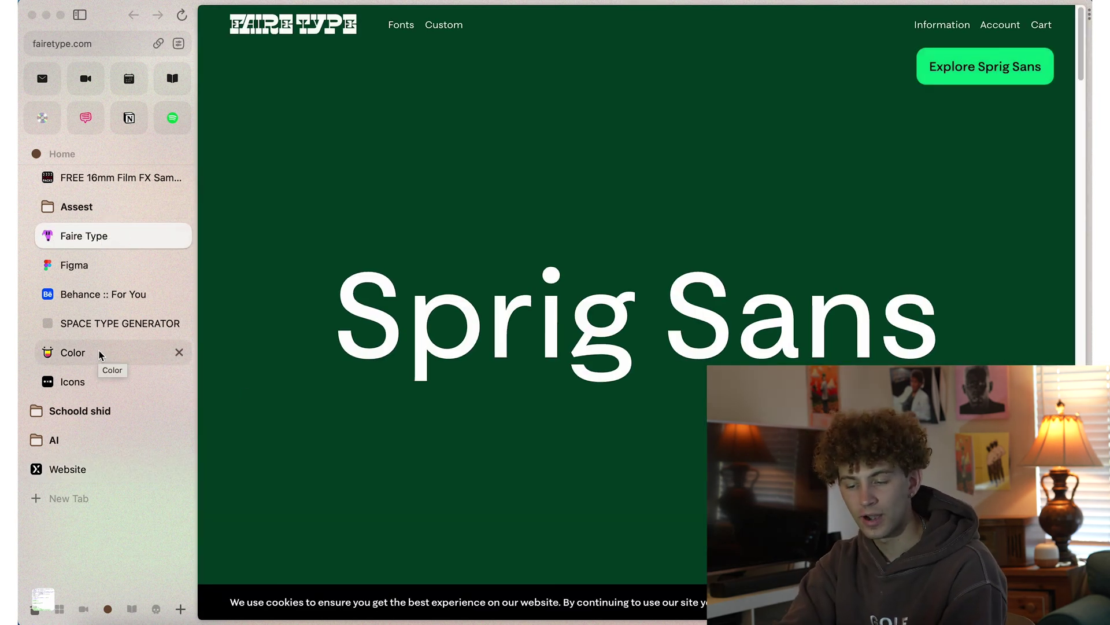
Open google.com in a new tab of the Home space.
{"action": "left_click", "coordinate": [80, 499]}
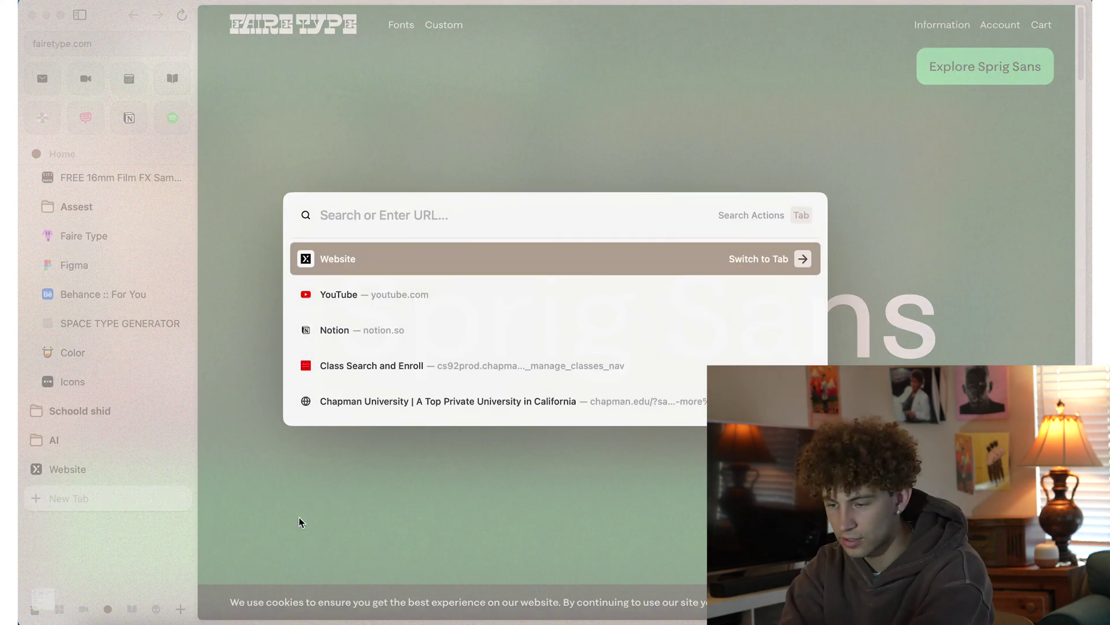
{"action": "type", "text": "google.com"}
{"action": "key", "text": "Return"}
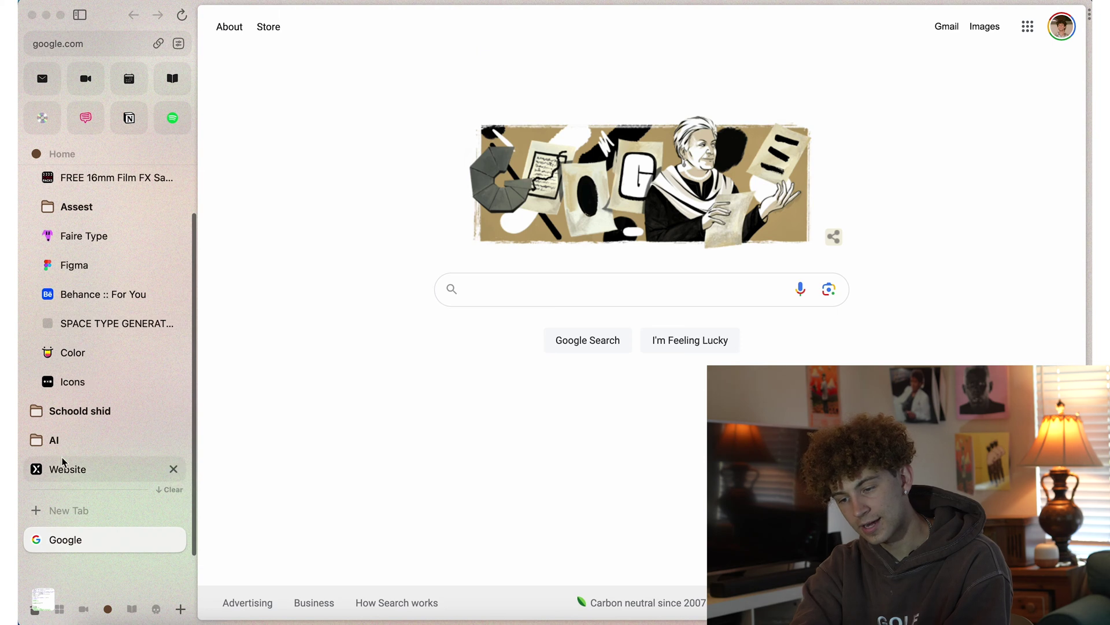
Unpin the Website tab by moving it in with the unpinned Google tab, and close both tabs.
{"action": "left_click_drag", "start_coordinate": [62, 469], "coordinate": [88, 541]}
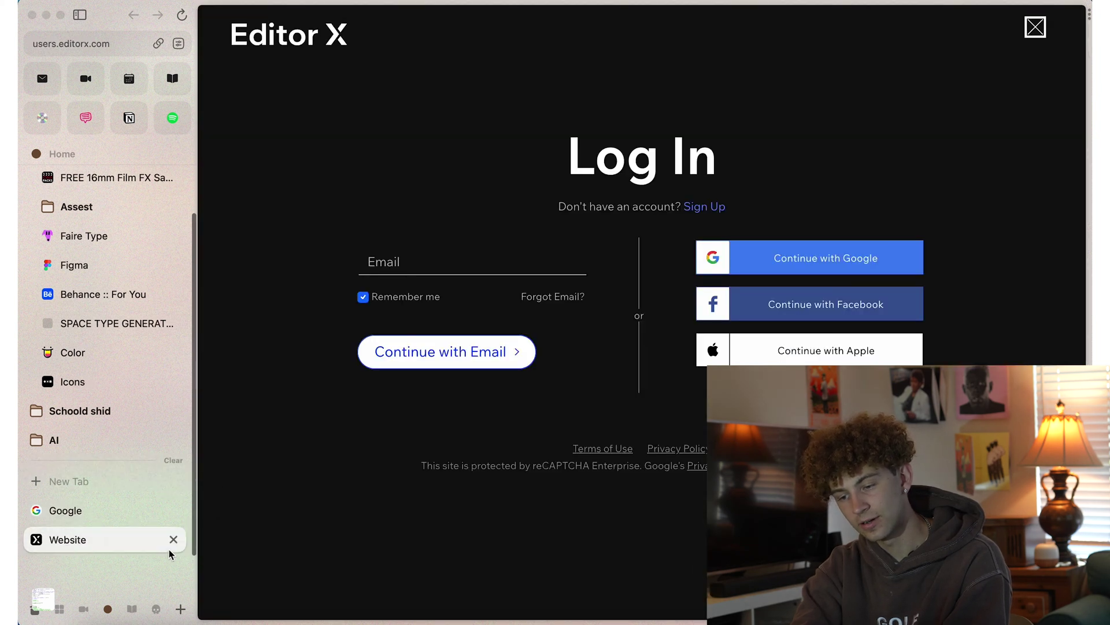
{"action": "left_click", "coordinate": [175, 543]}
{"action": "left_click", "coordinate": [181, 511]}
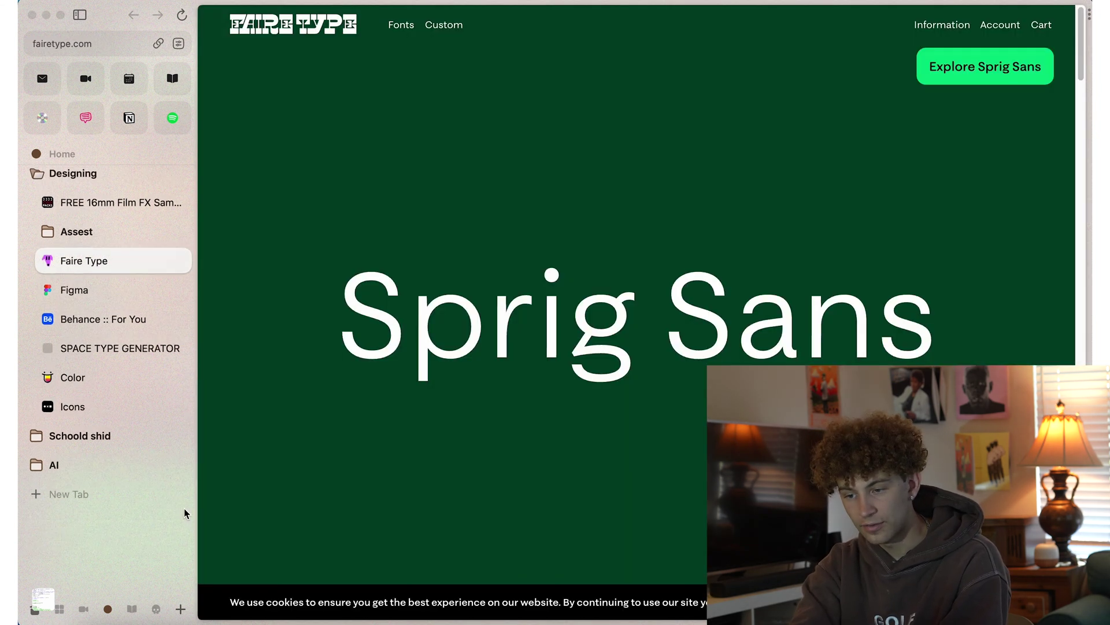
Expand and collapse the Assest folder, and copy the URL of the Faire Type page.
{"action": "left_click", "coordinate": [65, 232]}
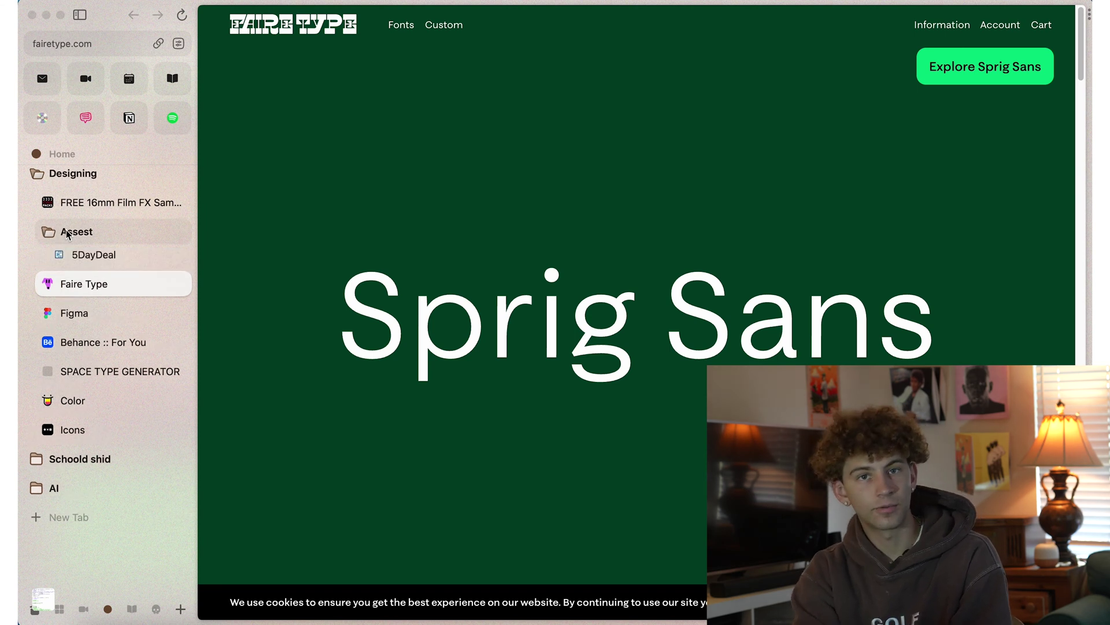
{"action": "left_click", "coordinate": [67, 233]}
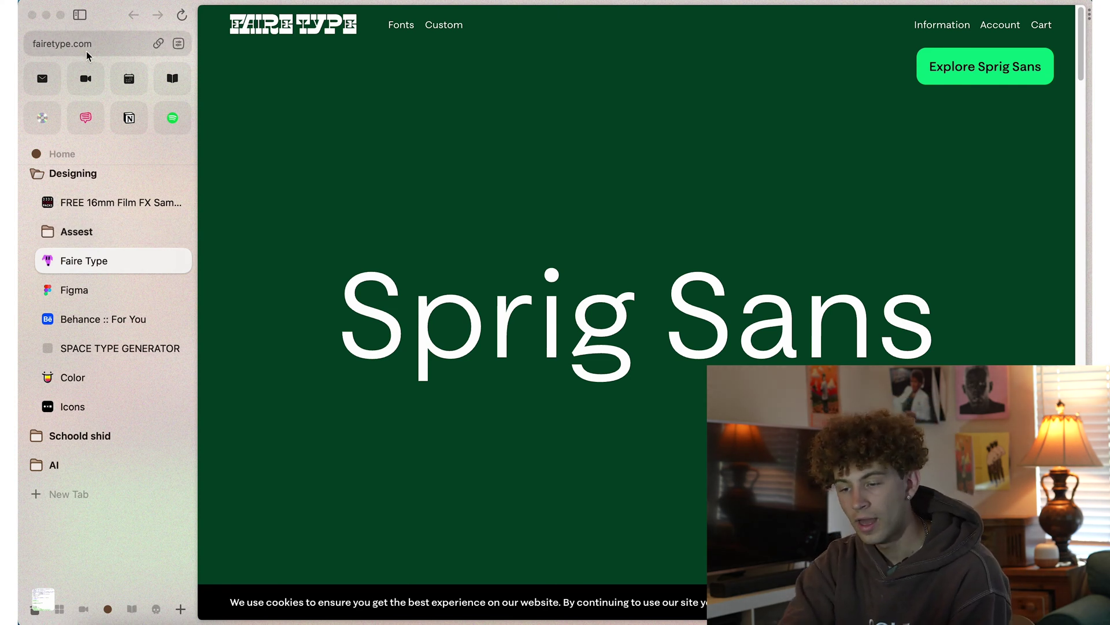
{"action": "left_click", "coordinate": [157, 48]}
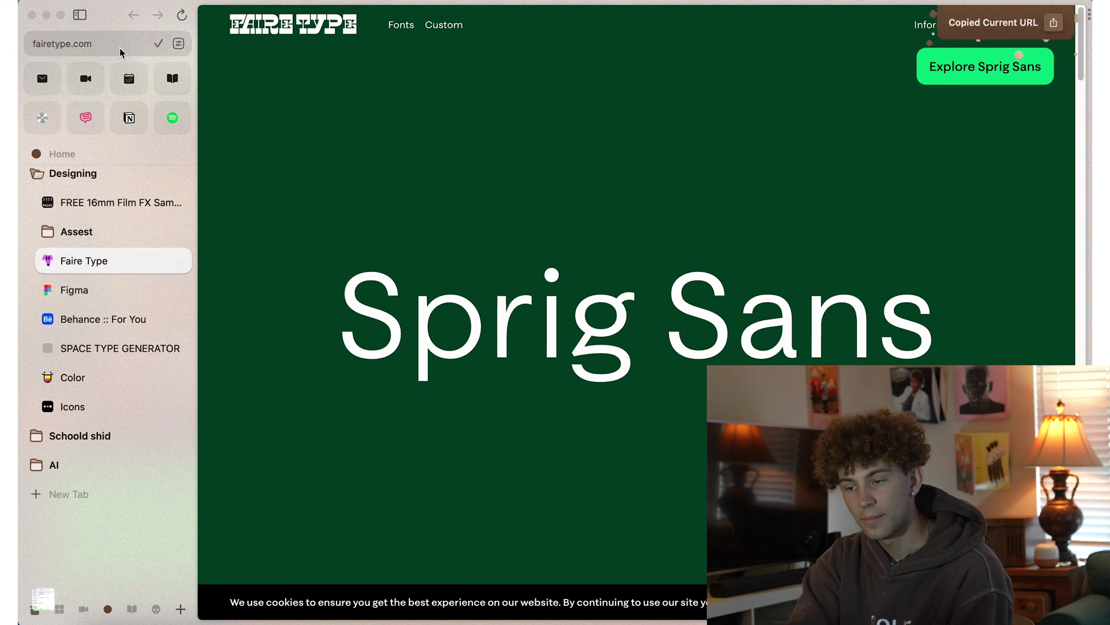
Capture a selected area around the Faire Type logo from the page's site controls.
{"action": "left_click", "coordinate": [177, 50]}
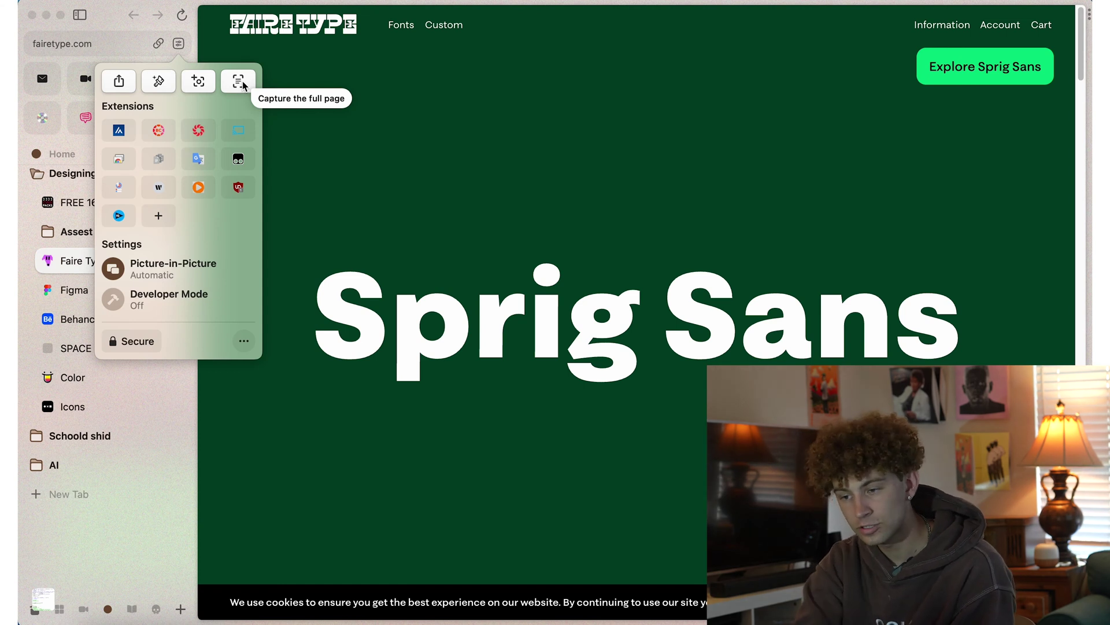
{"action": "left_click", "coordinate": [197, 83]}
{"action": "left_click_drag", "start_coordinate": [226, 8], "coordinate": [366, 46]}
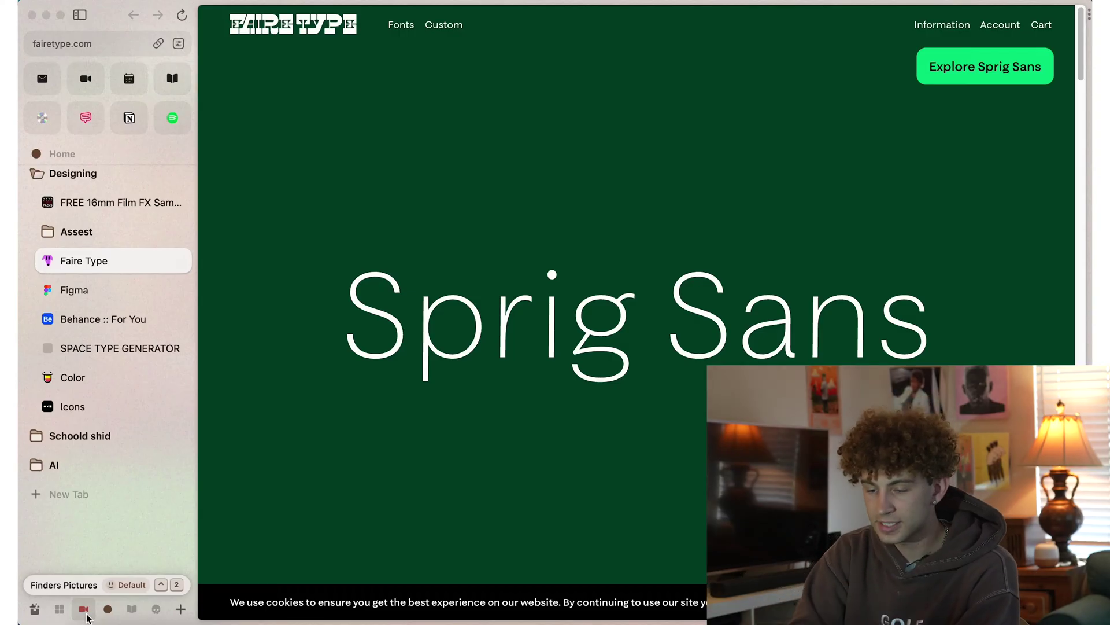
Switch through the Finders Pictures space and both Chapman spaces, and return to the Home space.
{"action": "left_click", "coordinate": [85, 613]}
{"action": "left_click", "coordinate": [136, 612]}
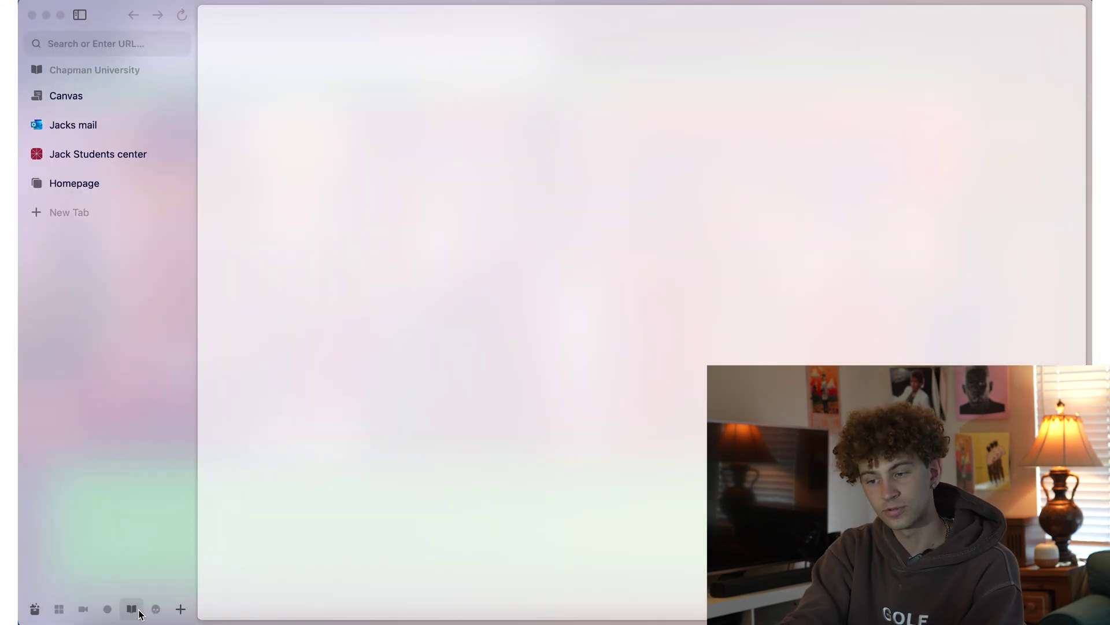
{"action": "scroll", "coordinate": [134, 506], "scroll_direction": "left", "scroll_amount": 5}
{"action": "scroll", "coordinate": [134, 506], "scroll_direction": "right", "scroll_amount": 5}
{"action": "scroll", "coordinate": [134, 505], "scroll_direction": "right", "scroll_amount": 10}
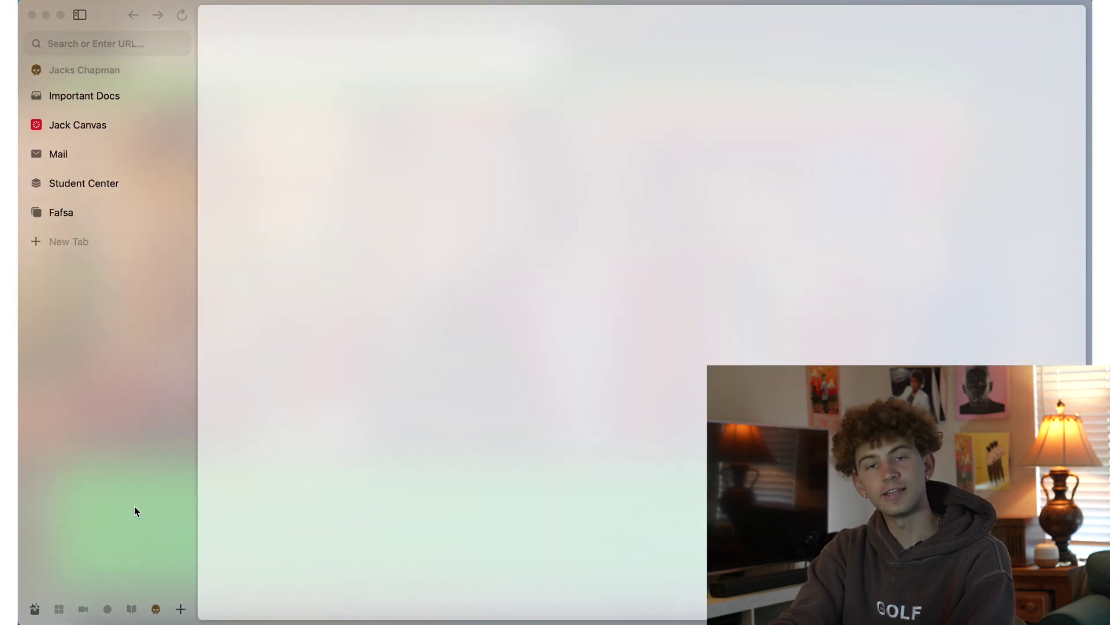
{"action": "scroll", "coordinate": [135, 506], "scroll_direction": "left", "scroll_amount": 10}
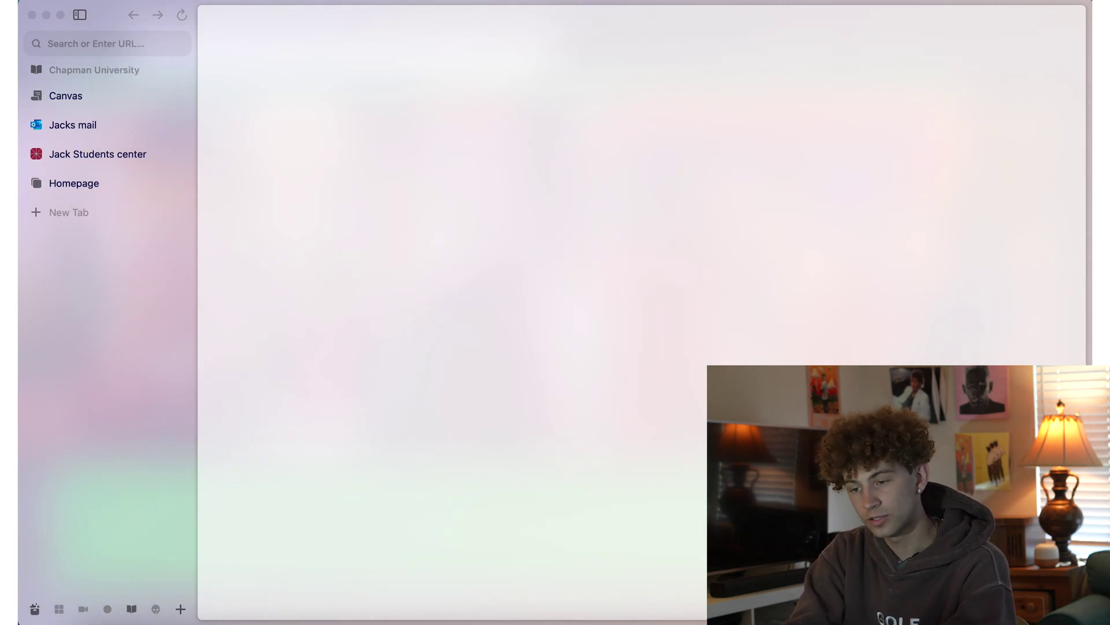
{"action": "scroll", "coordinate": [176, 199], "scroll_direction": "left", "scroll_amount": 5}
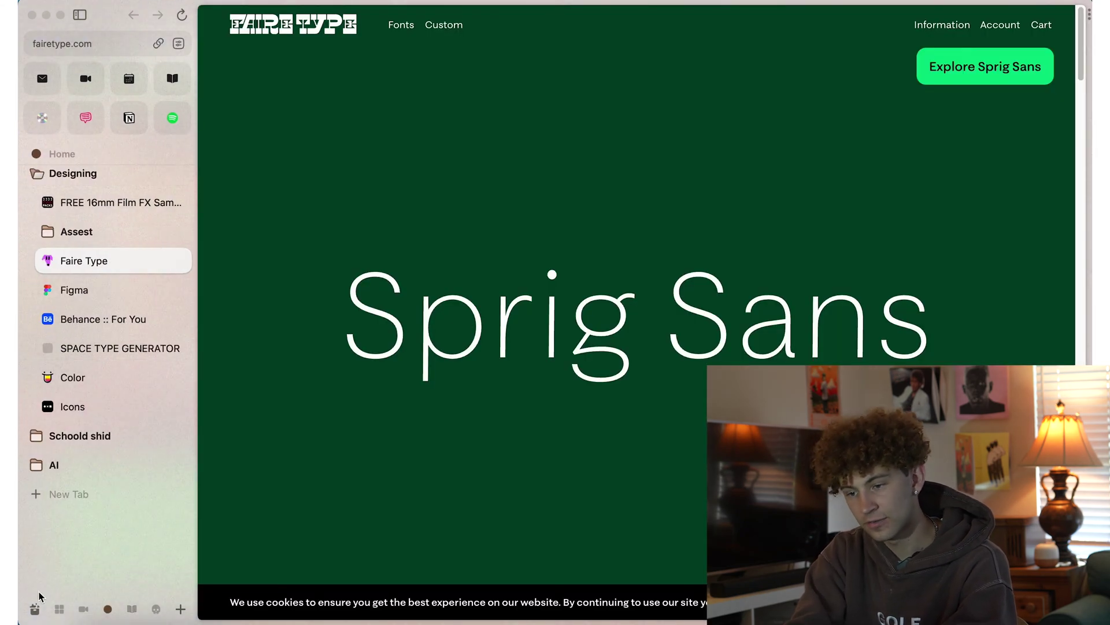
Browse from the Home space to Dads Office and on to the Chapman University space, comparing their favorites and tabs.
{"action": "mouse_move", "coordinate": [48, 292]}
{"action": "scroll", "coordinate": [48, 293], "scroll_direction": "left", "scroll_amount": 5}
{"action": "scroll", "coordinate": [49, 292], "scroll_direction": "left", "scroll_amount": 5}
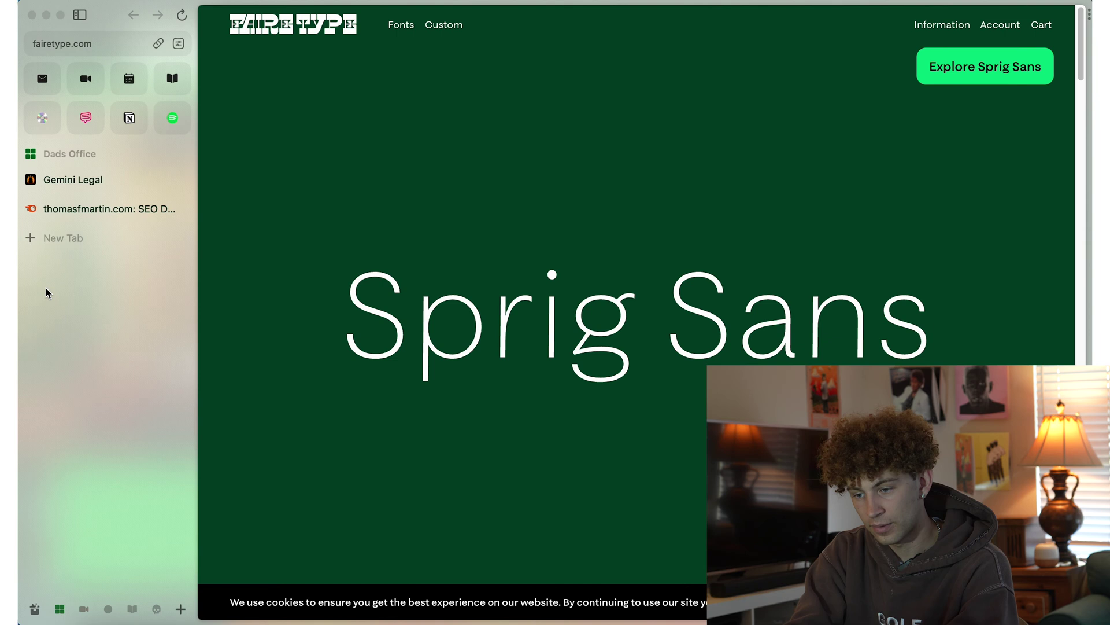
{"action": "scroll", "coordinate": [57, 427], "scroll_direction": "right", "scroll_amount": 5}
{"action": "scroll", "coordinate": [46, 428], "scroll_direction": "right", "scroll_amount": 10}
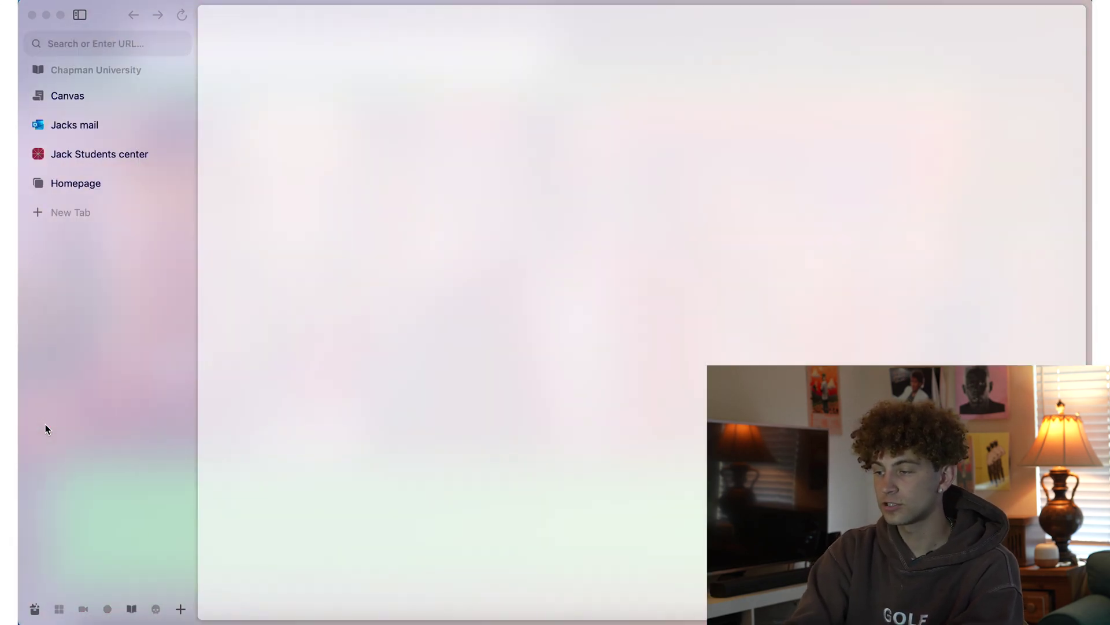
{"action": "scroll", "coordinate": [978, 183], "scroll_direction": "left", "scroll_amount": 5}
{"action": "scroll", "coordinate": [977, 183], "scroll_direction": "right", "scroll_amount": 5}
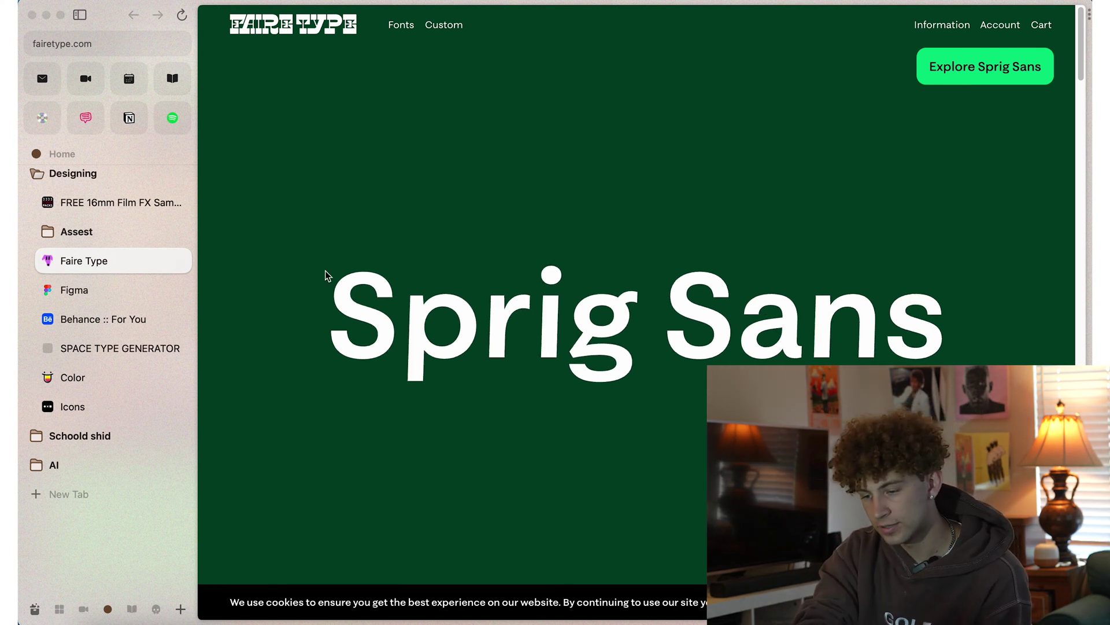
{"action": "scroll", "coordinate": [149, 440], "scroll_direction": "right", "scroll_amount": 5}
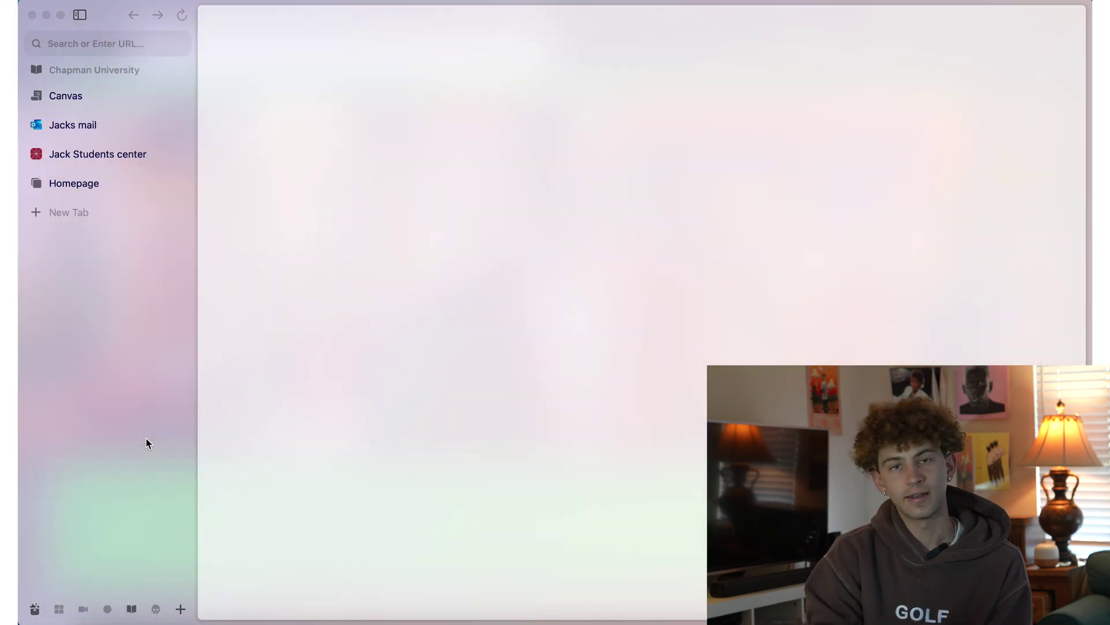
Start a new profile named School for the Chapman University space, and cancel it at the space selection.
{"action": "mouse_move", "coordinate": [136, 72]}
{"action": "left_click", "coordinate": [183, 72]}
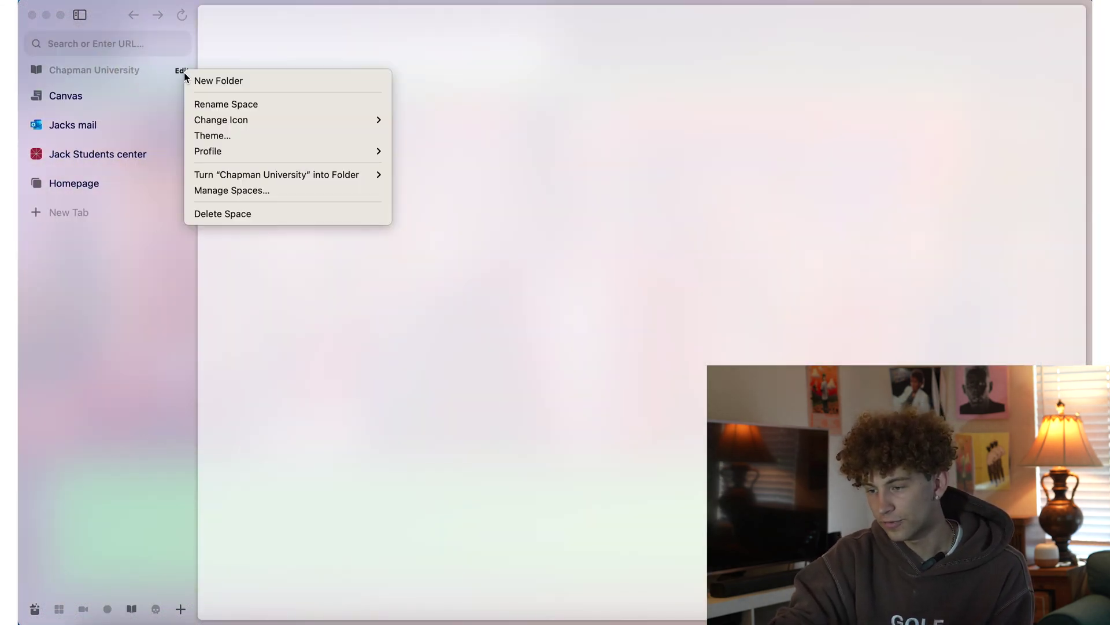
{"action": "mouse_move", "coordinate": [253, 151]}
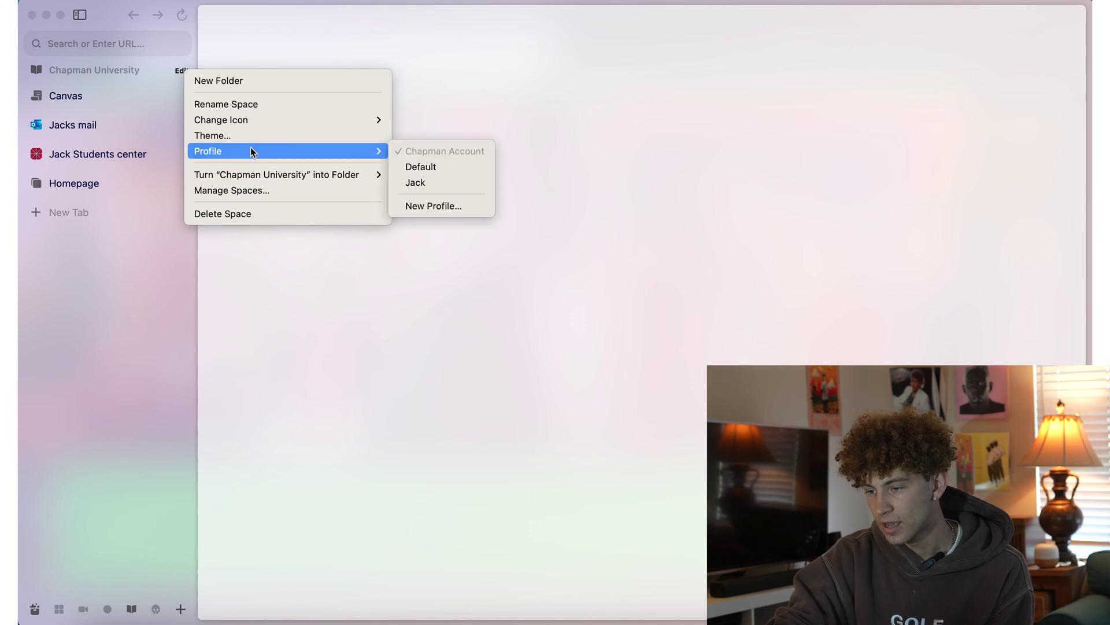
{"action": "left_click", "coordinate": [434, 205]}
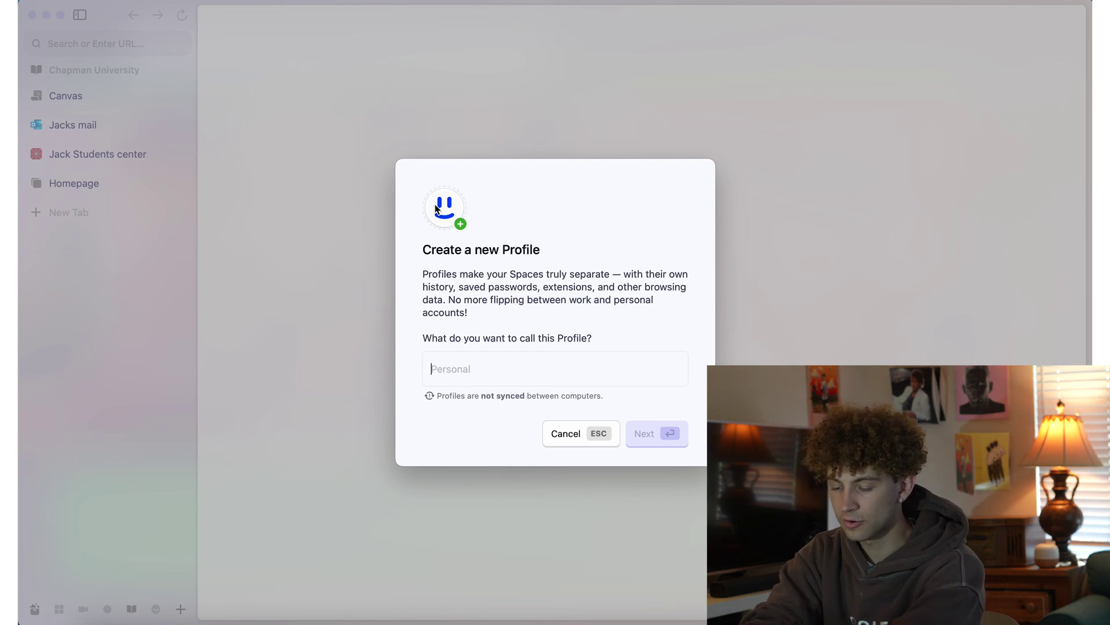
{"action": "type", "text": "School"}
{"action": "key", "text": "Return"}
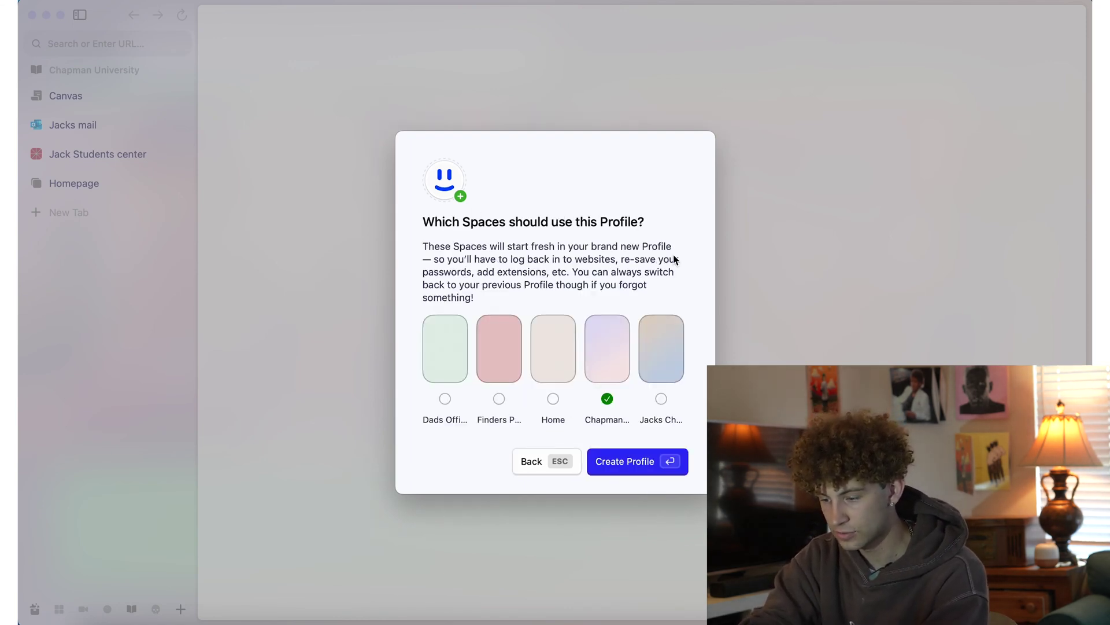
{"action": "left_click", "coordinate": [562, 462]}
{"action": "key", "text": "Escape"}
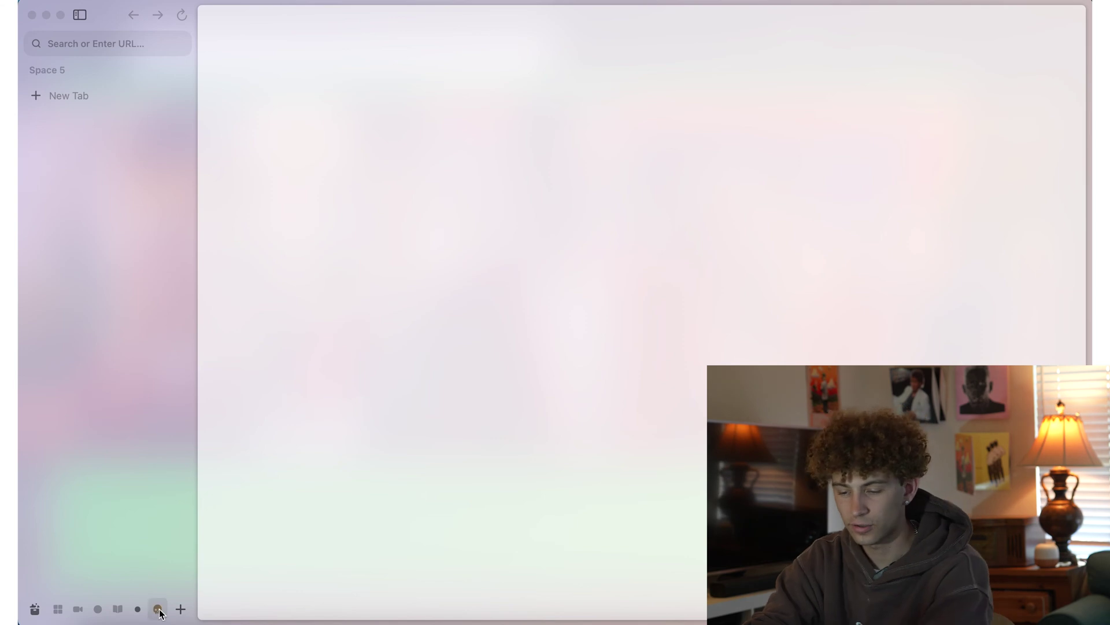
{"action": "key", "text": "super+t"}
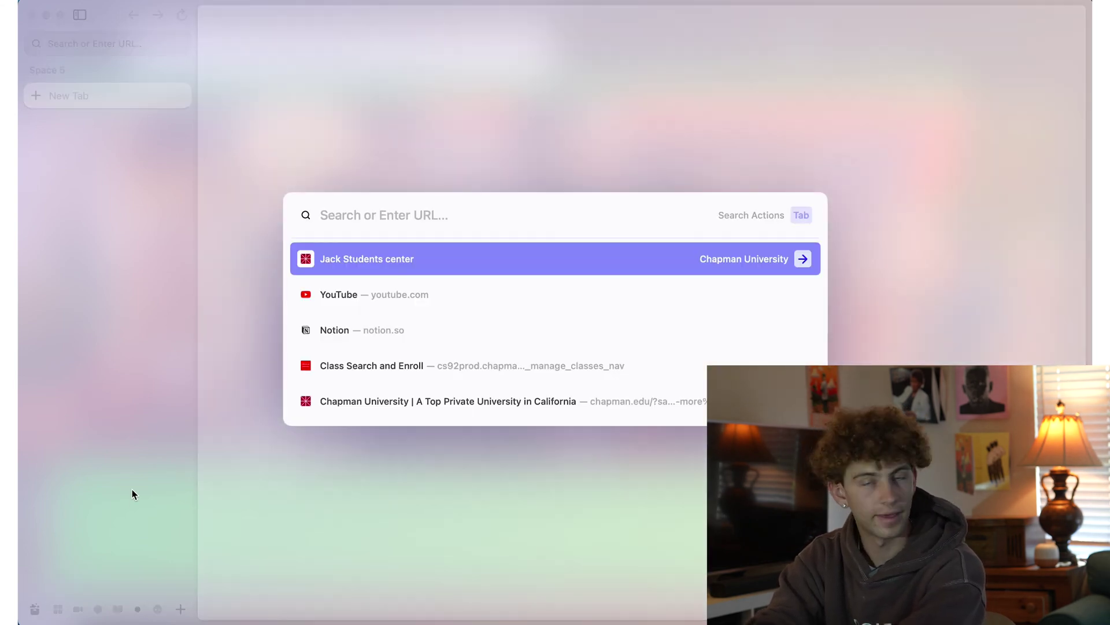
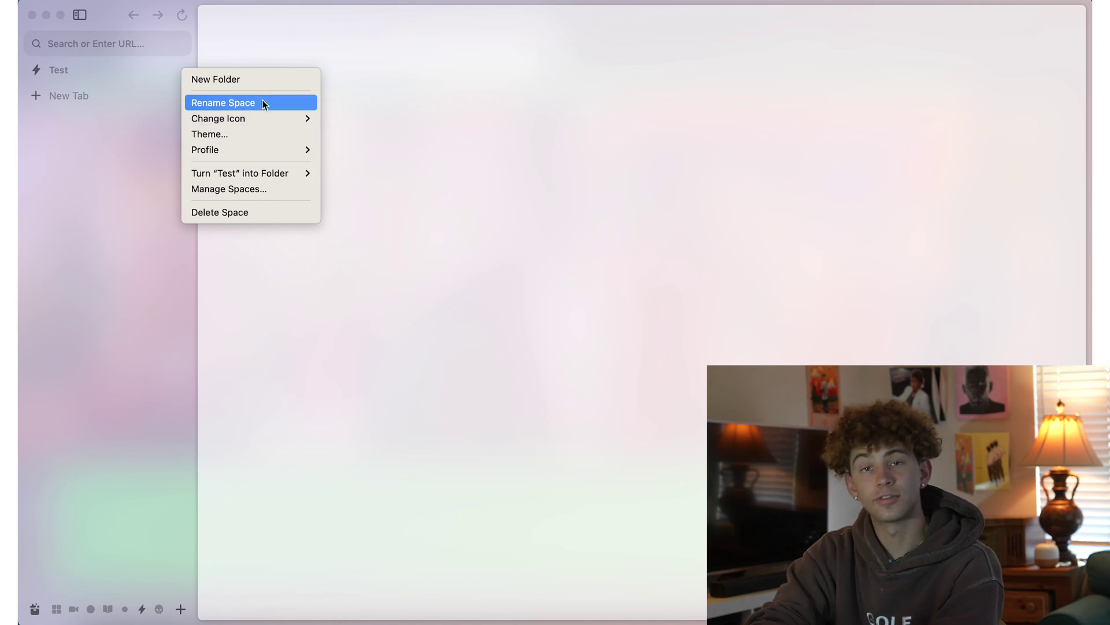
Edit the Test space's theme, setting its main color to green and adding two more colors to the gradient.
{"action": "left_click", "coordinate": [297, 134]}
{"action": "left_click_drag", "start_coordinate": [331, 134], "coordinate": [330, 186]}
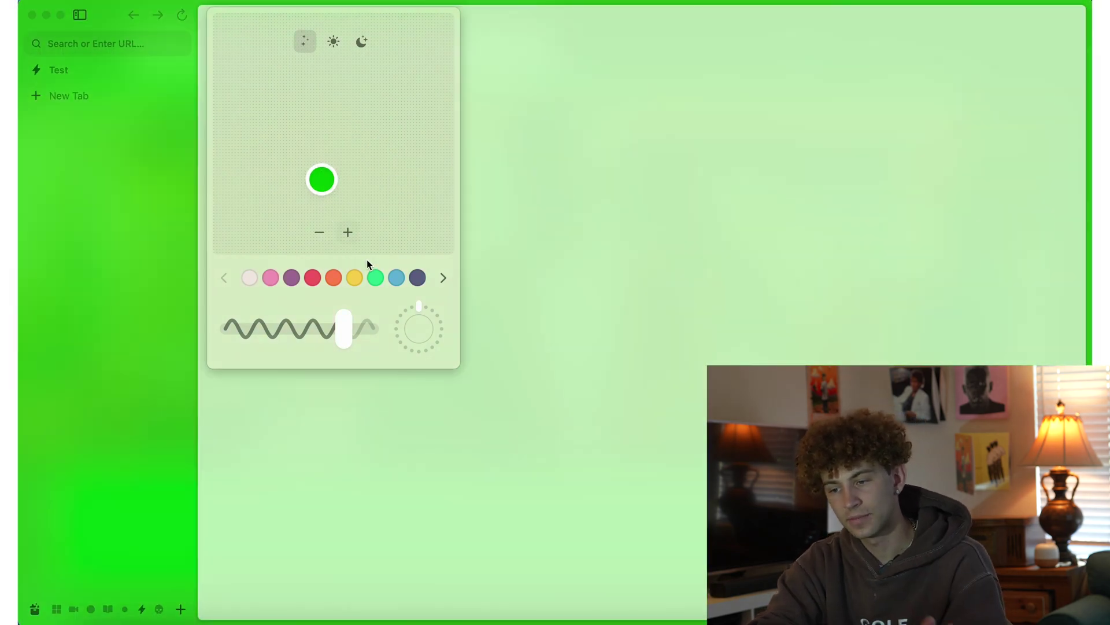
{"action": "left_click", "coordinate": [348, 232]}
{"action": "left_click", "coordinate": [348, 233]}
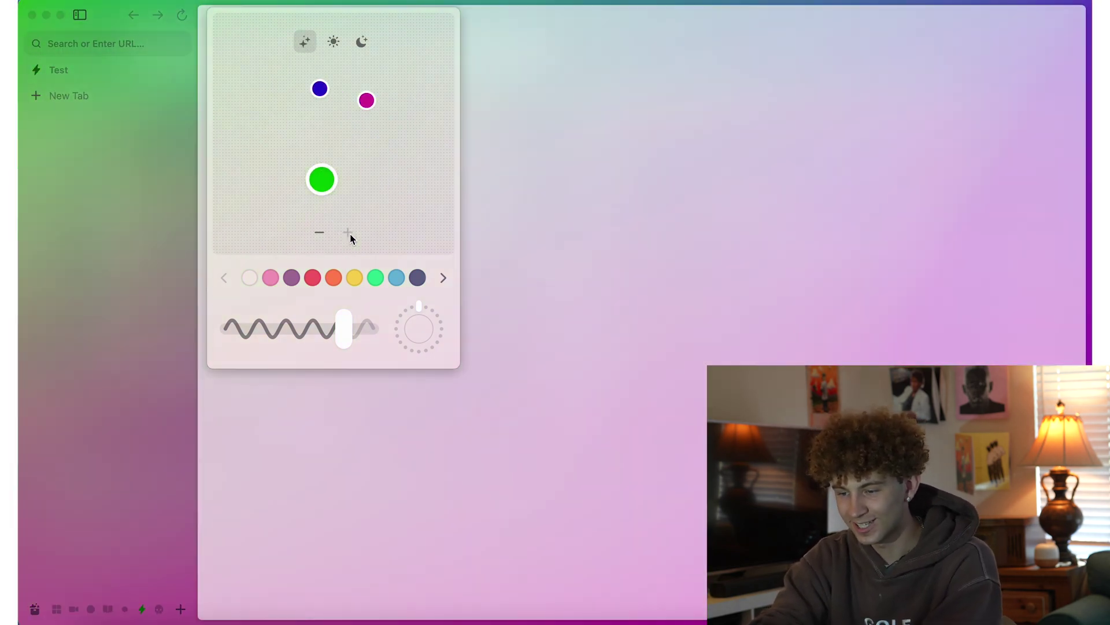
Shift the theme's three colors to pink, cyan and green, and try light and dark modes before returning to automatic.
{"action": "mouse_move", "coordinate": [366, 99]}
{"action": "left_mouse_down"}
{"action": "mouse_move", "coordinate": [460, 206]}
{"action": "mouse_move", "coordinate": [471, 238]}
{"action": "mouse_move", "coordinate": [408, 191]}
{"action": "mouse_move", "coordinate": [310, 156]}
{"action": "mouse_move", "coordinate": [357, 87]}
{"action": "mouse_move", "coordinate": [355, 106]}
{"action": "left_mouse_up"}
{"action": "left_click", "coordinate": [336, 42]}
{"action": "left_click", "coordinate": [364, 42]}
{"action": "left_click", "coordinate": [305, 42]}
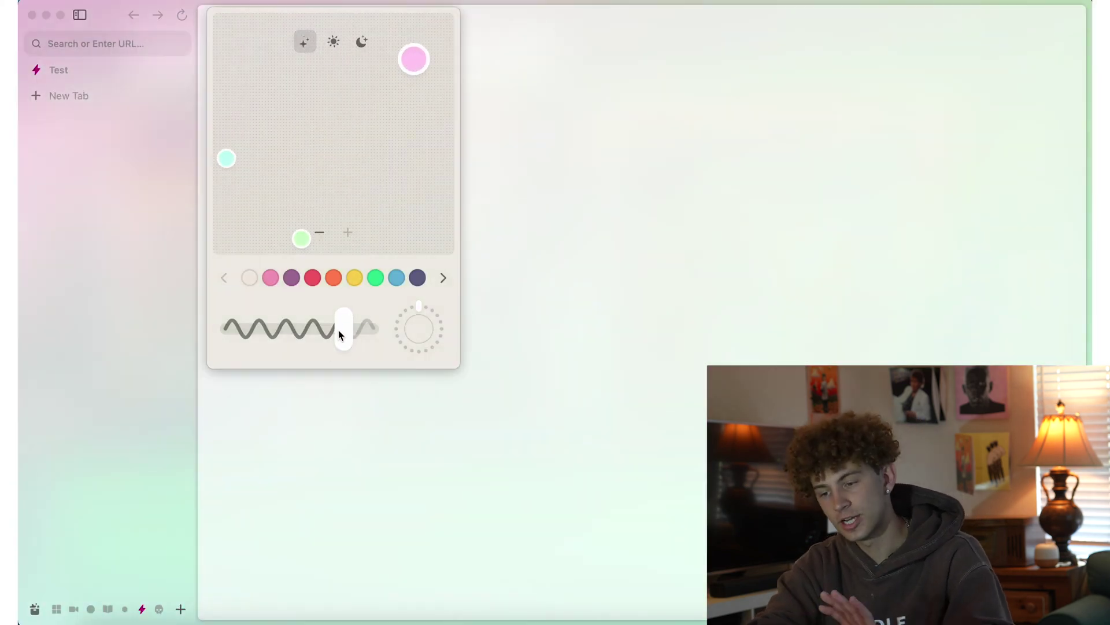
Lower the Test theme's color intensity to the minimum and increase its grain texture.
{"action": "left_click_drag", "start_coordinate": [339, 330], "coordinate": [138, 120]}
{"action": "left_click", "coordinate": [108, 221]}
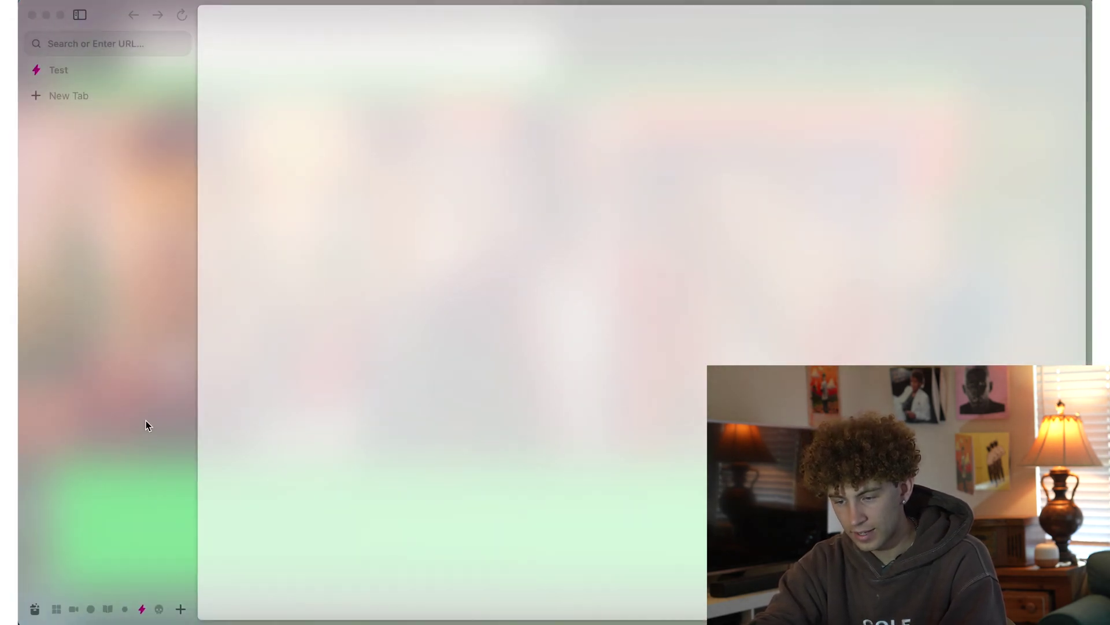
{"action": "right_click", "coordinate": [142, 609]}
{"action": "left_click", "coordinate": [248, 537]}
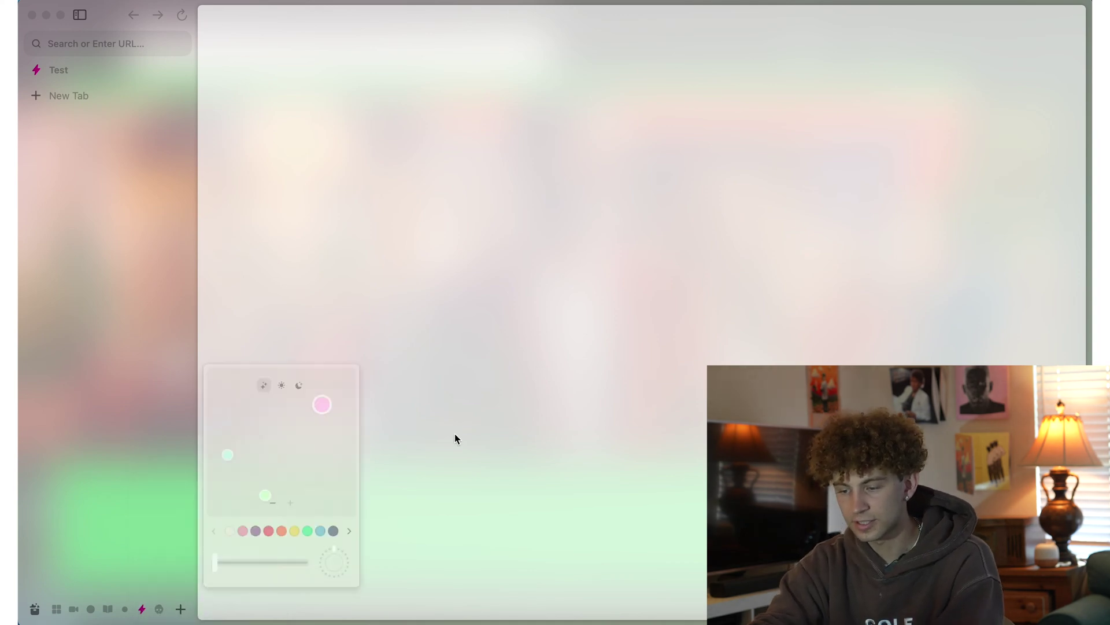
{"action": "left_click_drag", "start_coordinate": [422, 564], "coordinate": [422, 599]}
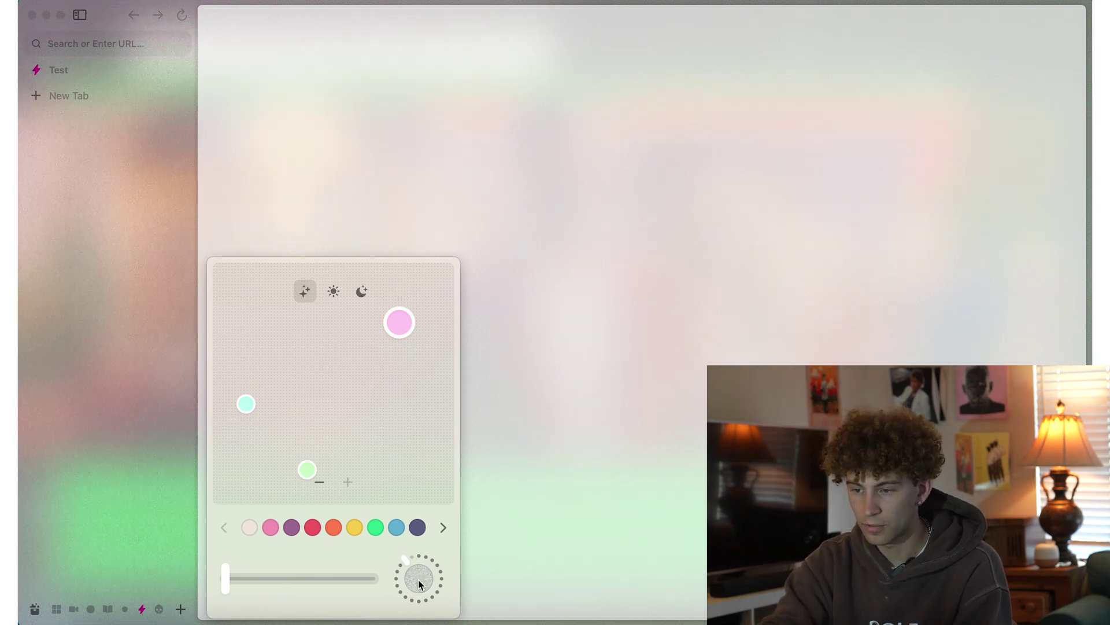
{"action": "scroll", "coordinate": [419, 581], "scroll_direction": "down", "scroll_amount": 2}
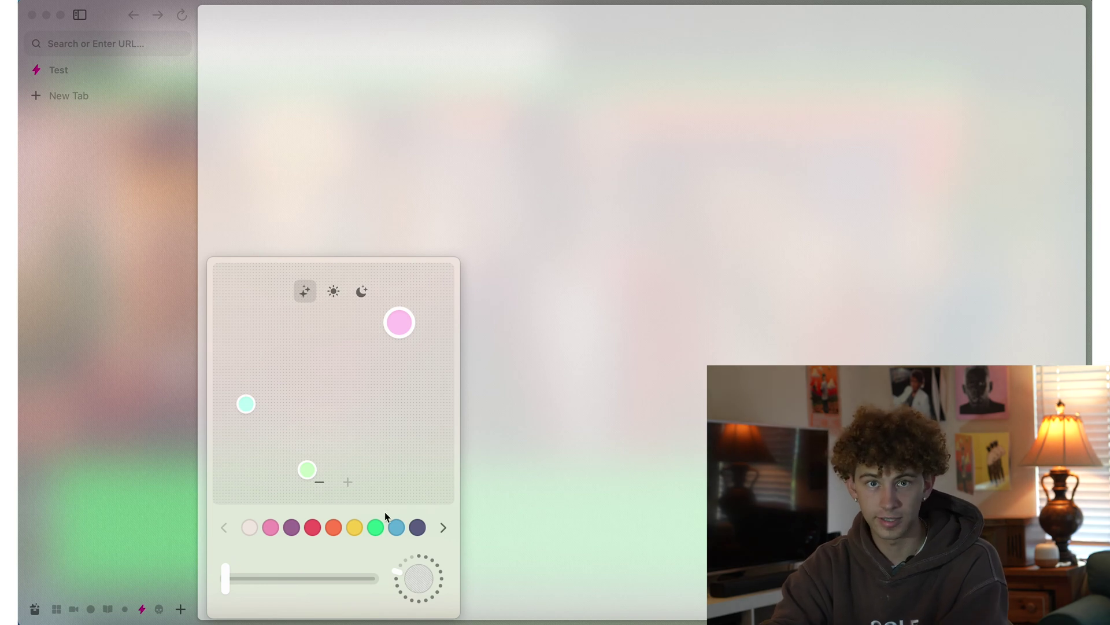
{"action": "left_click", "coordinate": [204, 323]}
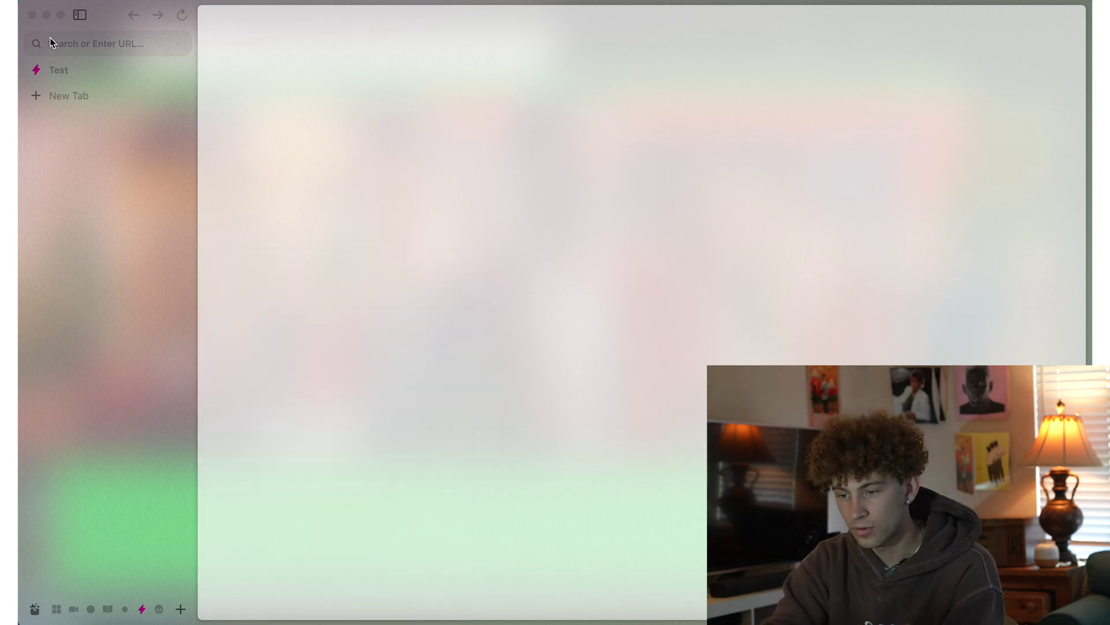
Create a new test profile from the Test space and dismiss its empty-favorites notice.
{"action": "right_click", "coordinate": [182, 71]}
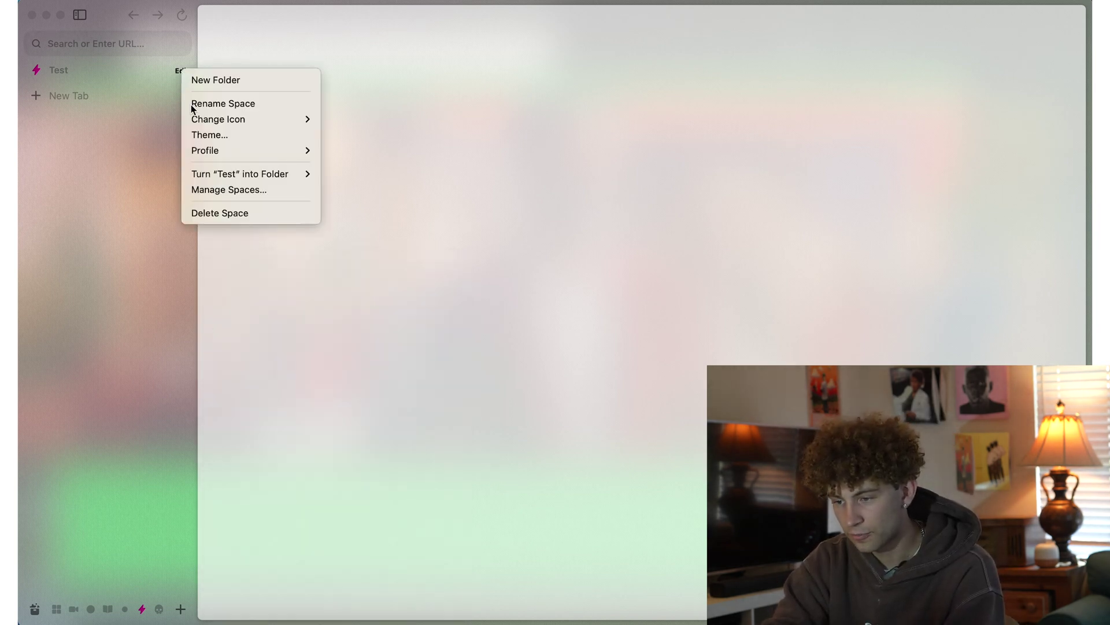
{"action": "mouse_move", "coordinate": [230, 150]}
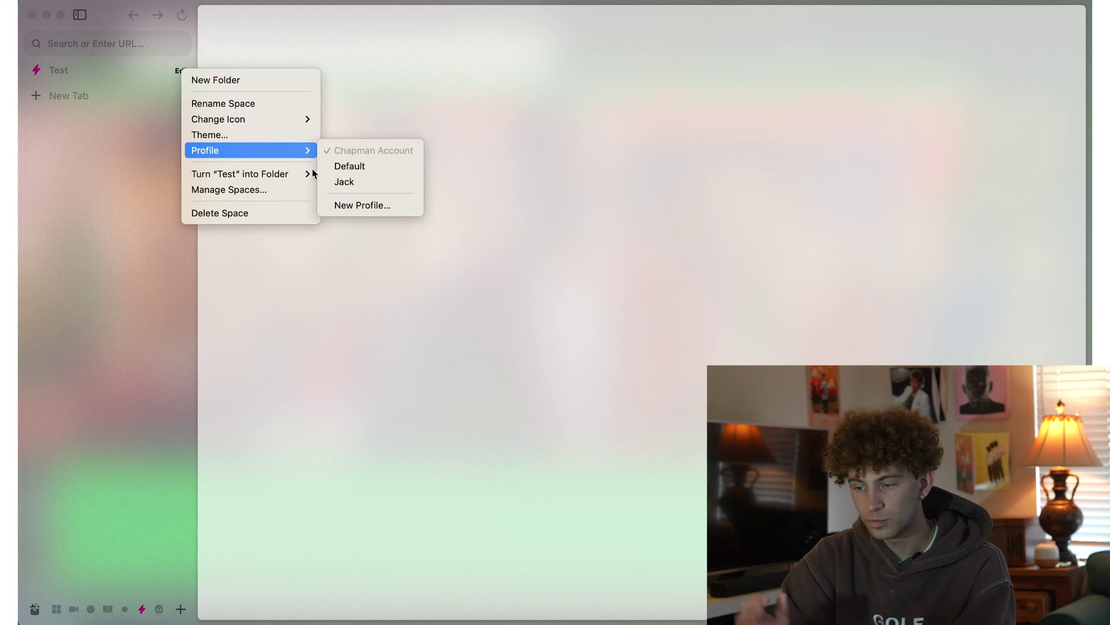
{"action": "left_click", "coordinate": [338, 205]}
{"action": "type", "text": "hi"}
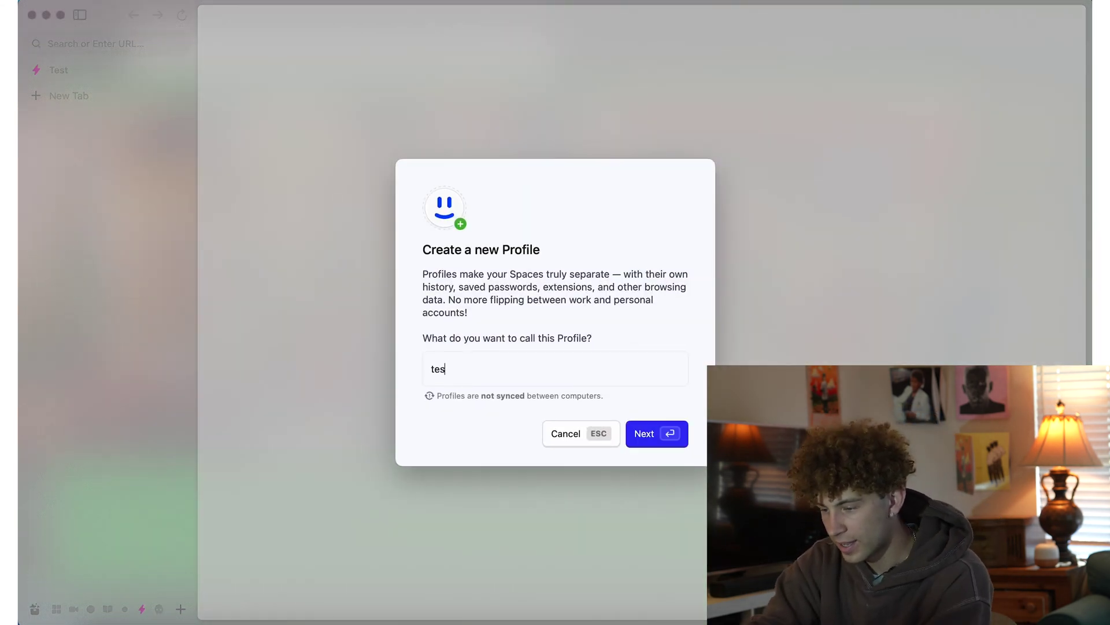
{"action": "key", "text": "Return"}
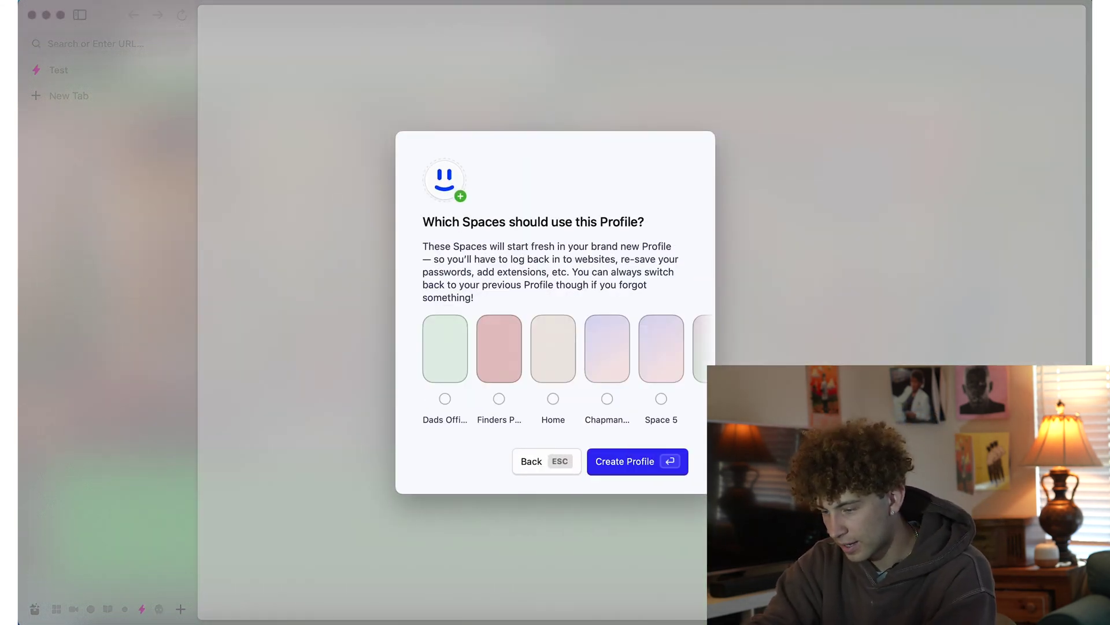
{"action": "left_click", "coordinate": [647, 466]}
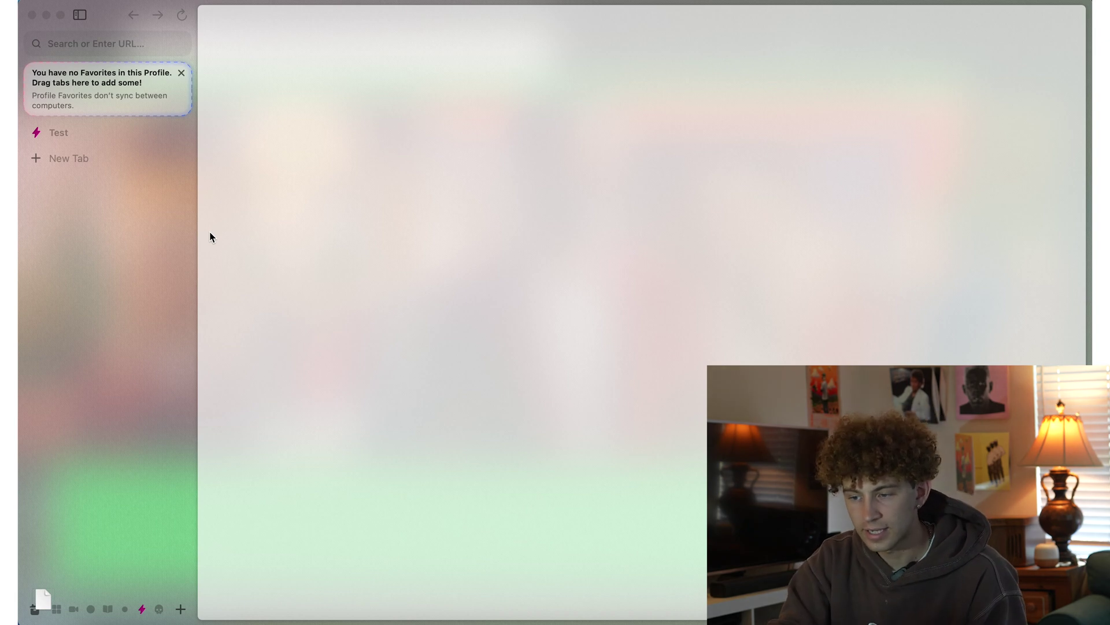
{"action": "left_click", "coordinate": [181, 72]}
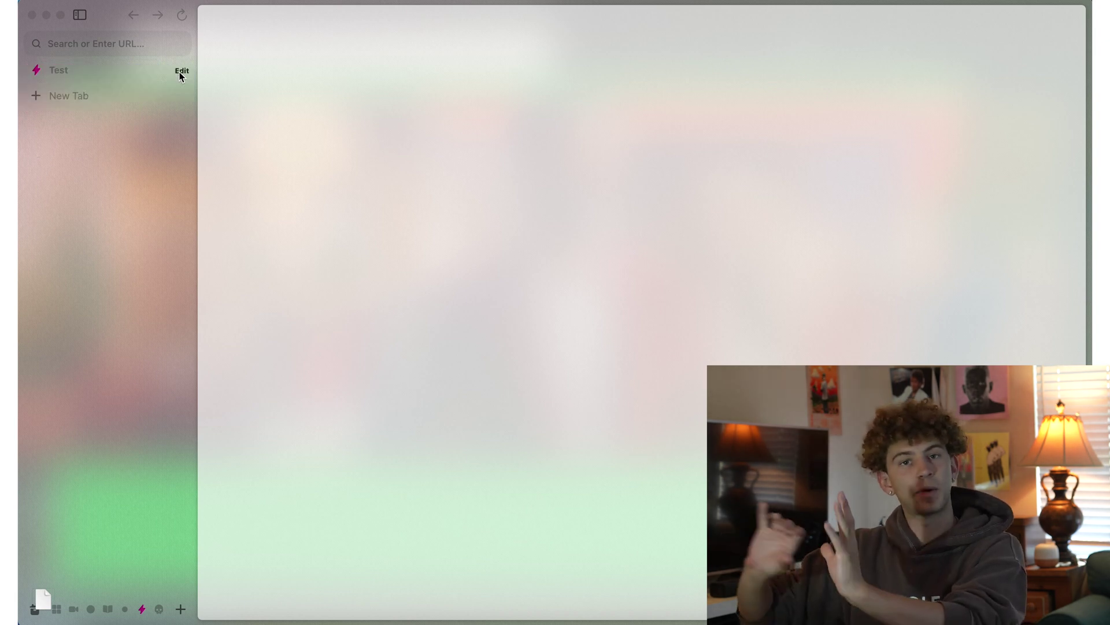
{"action": "scroll", "coordinate": [109, 139], "scroll_direction": "left", "scroll_amount": 3}
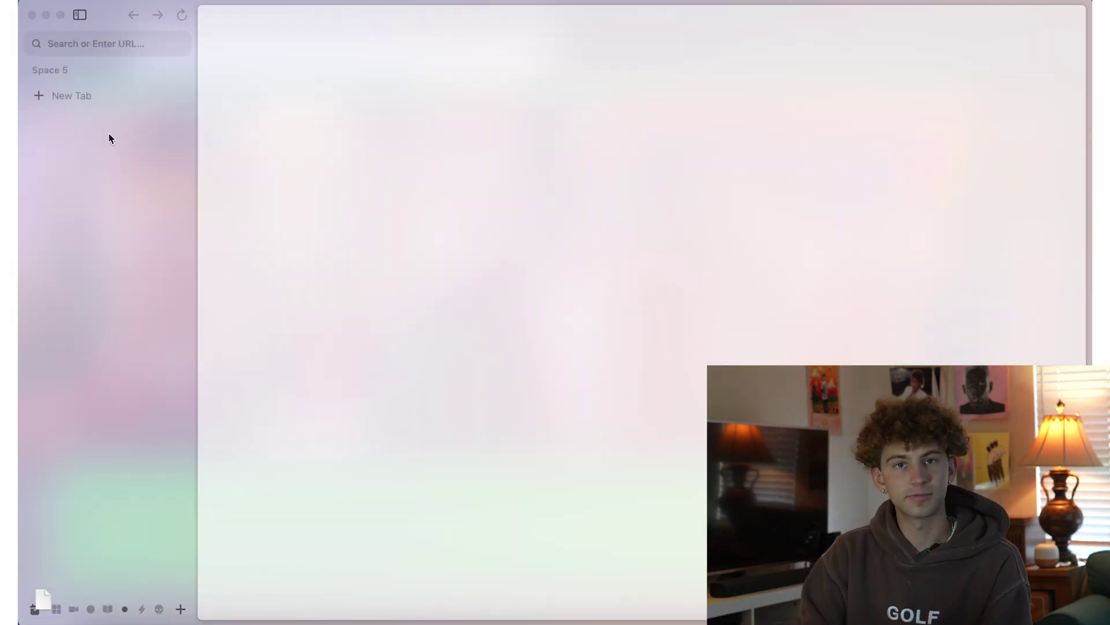
{"action": "scroll", "coordinate": [109, 139], "scroll_direction": "right", "scroll_amount": 3}
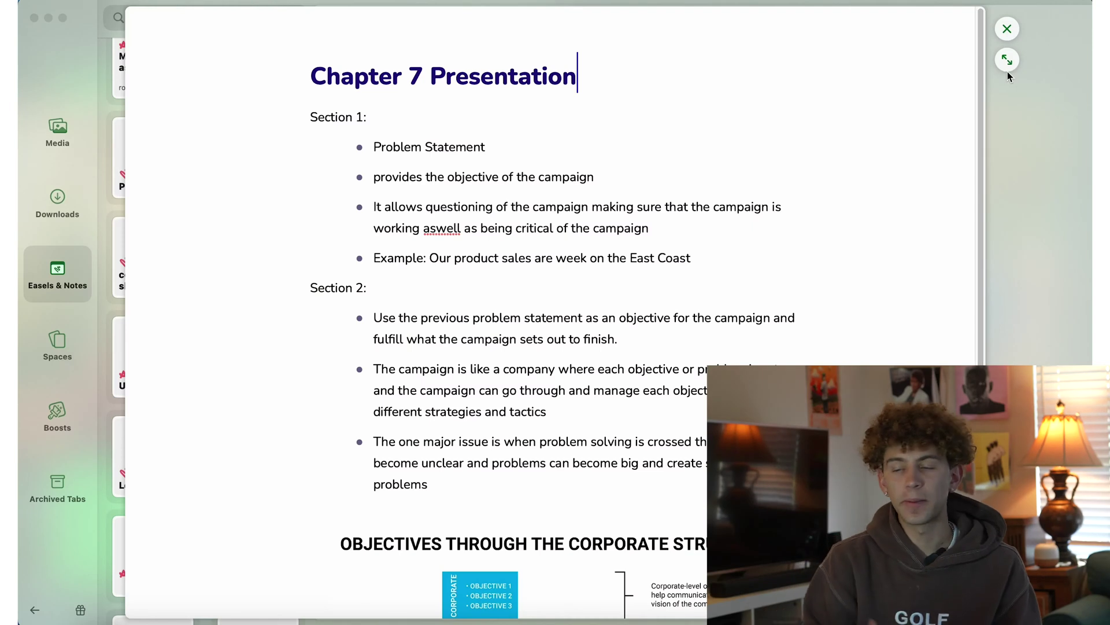
Expand the Chapter 7 Presentation note into a full tab and look through its sections and objectives diagram.
{"action": "left_click", "coordinate": [1007, 61]}
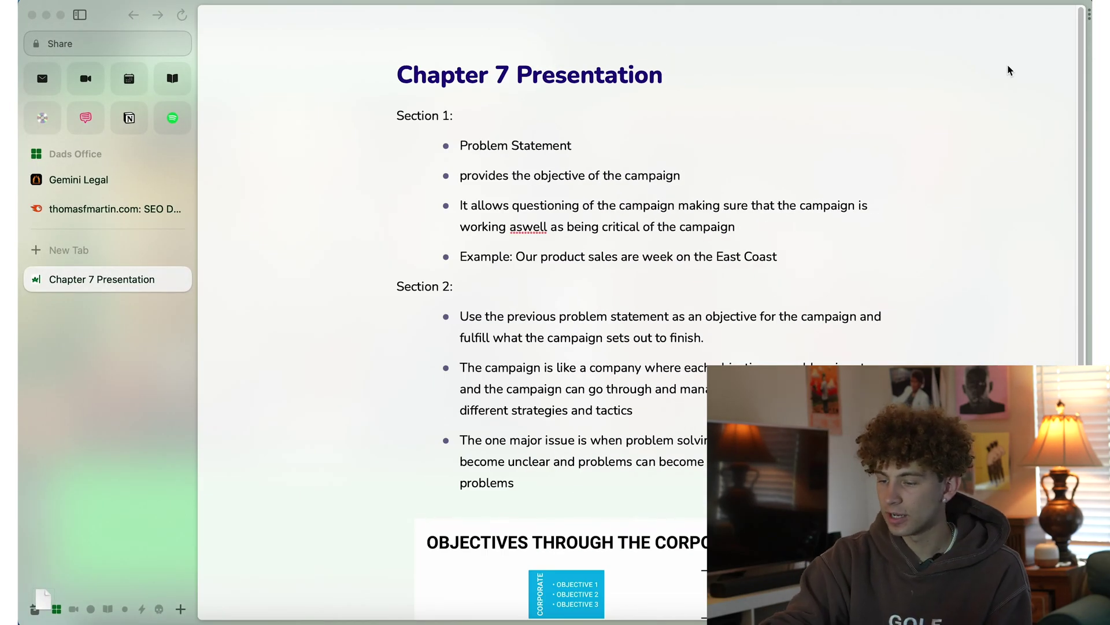
{"action": "scroll", "coordinate": [846, 363], "scroll_direction": "down", "scroll_amount": 4}
{"action": "scroll", "coordinate": [846, 363], "scroll_direction": "up", "scroll_amount": 4}
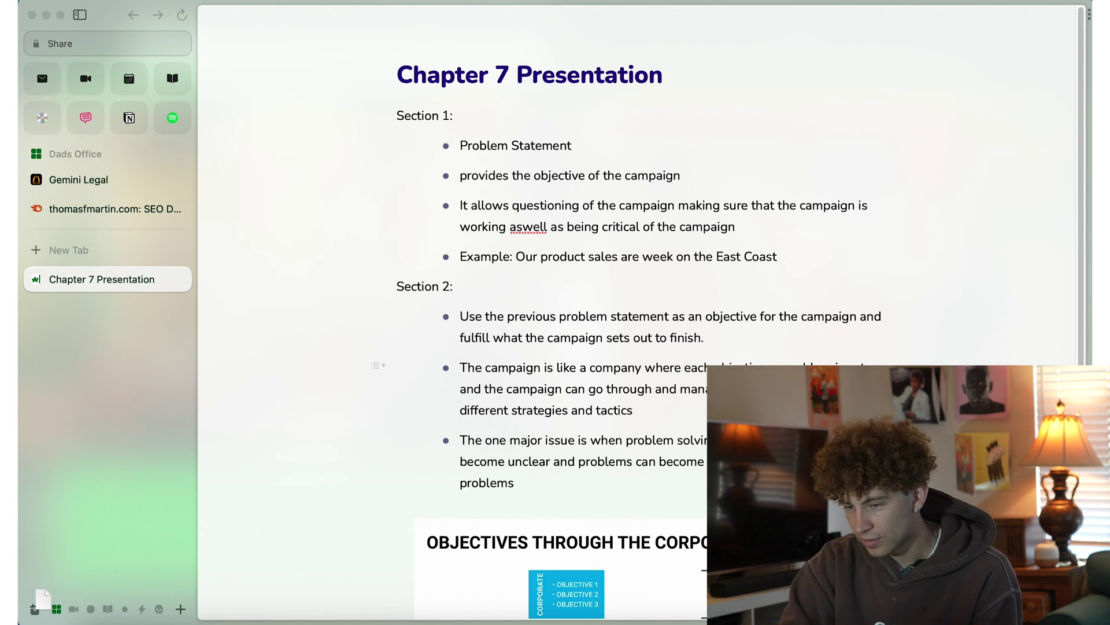
{"action": "scroll", "coordinate": [345, 336], "scroll_direction": "down", "scroll_amount": 4}
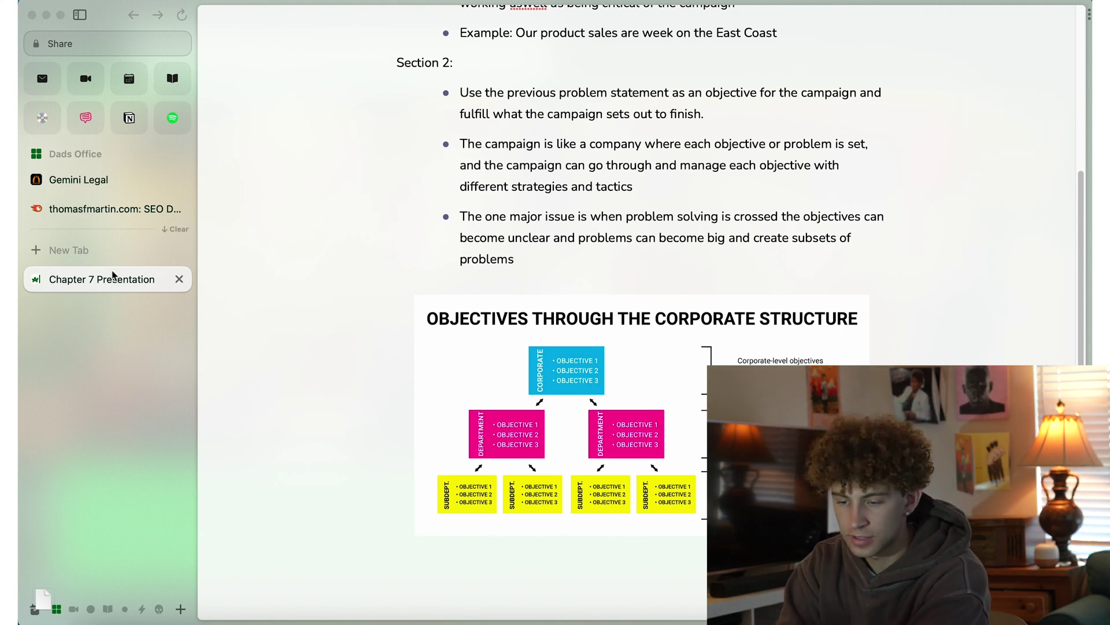
Create a new easel titled "Test Easle" and move the title to the upper-left corner of the canvas.
{"action": "key", "text": "super+t"}
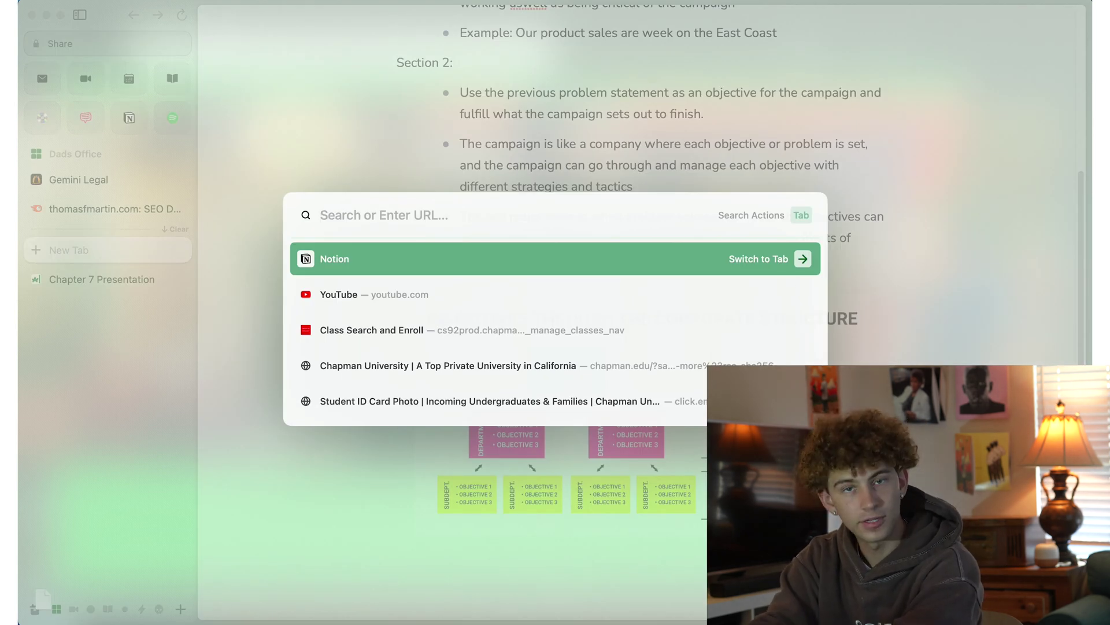
{"action": "type", "text": "new e"}
{"action": "key", "text": "Return"}
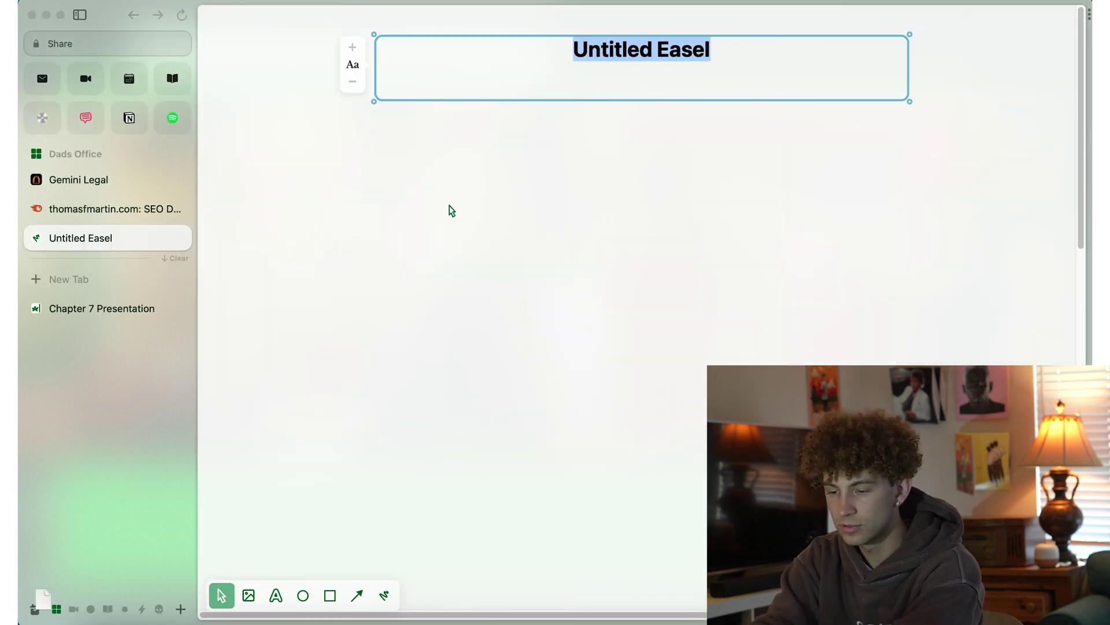
{"action": "type", "text": "Test Easle"}
{"action": "key", "text": "Return"}
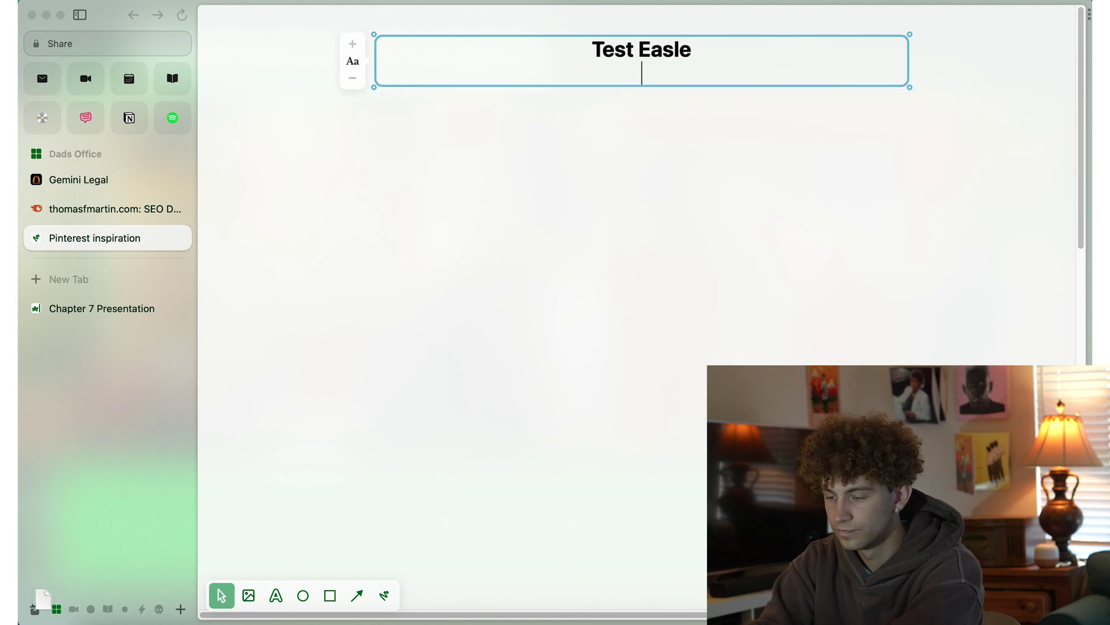
{"action": "key", "text": "BackSpace"}
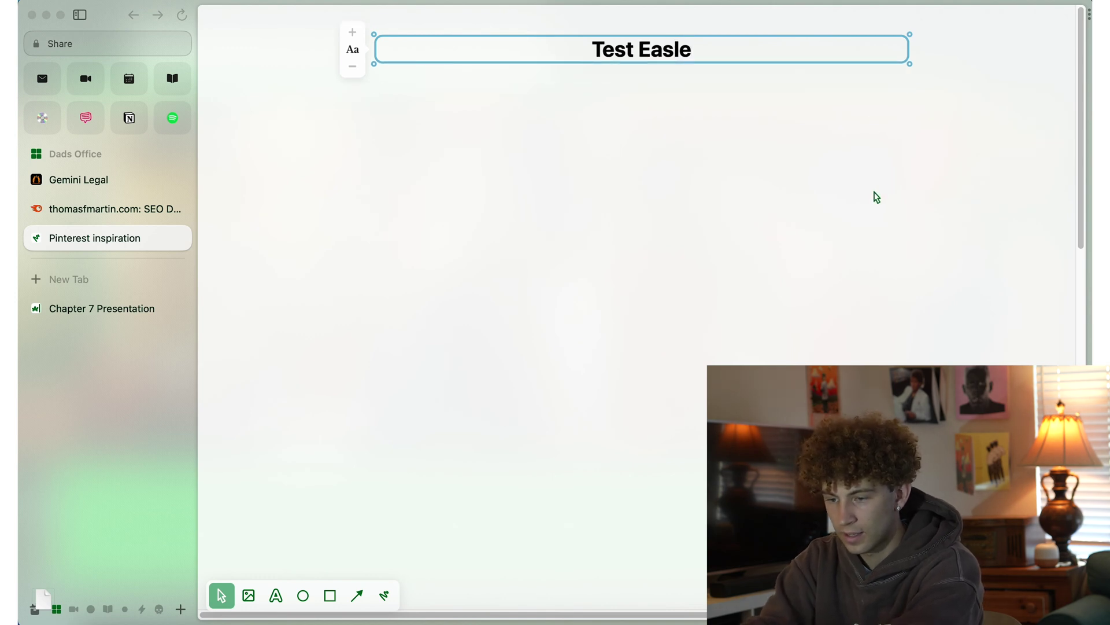
{"action": "left_click", "coordinate": [877, 198]}
{"action": "left_click_drag", "start_coordinate": [640, 50], "coordinate": [275, 55]}
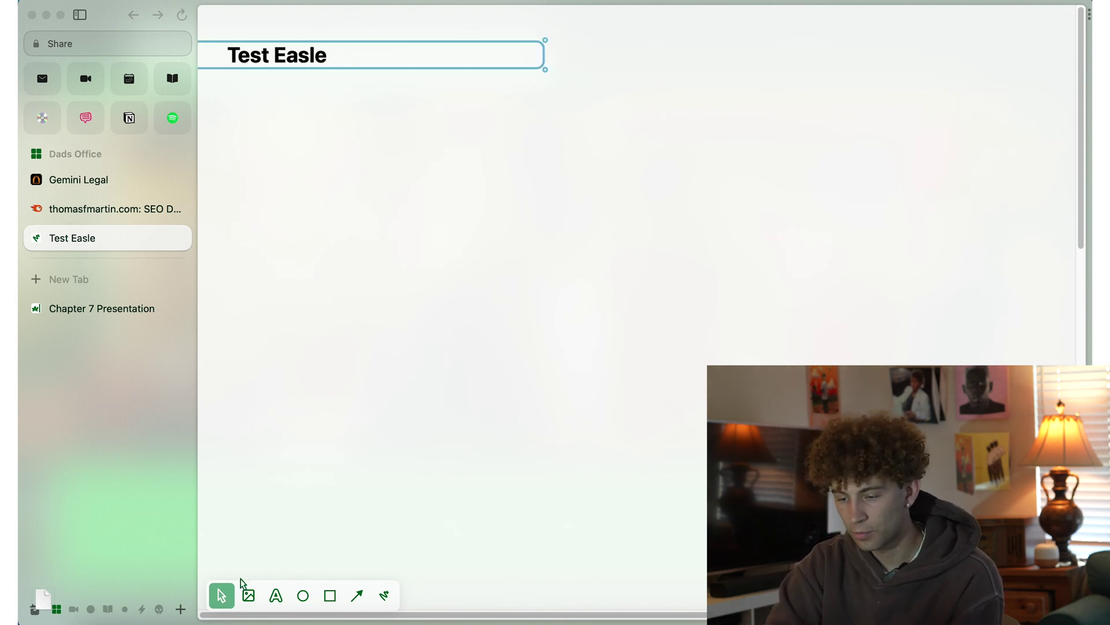
Add a text box reading "New Text" below the easel's title and shift it to the right.
{"action": "left_click", "coordinate": [276, 595]}
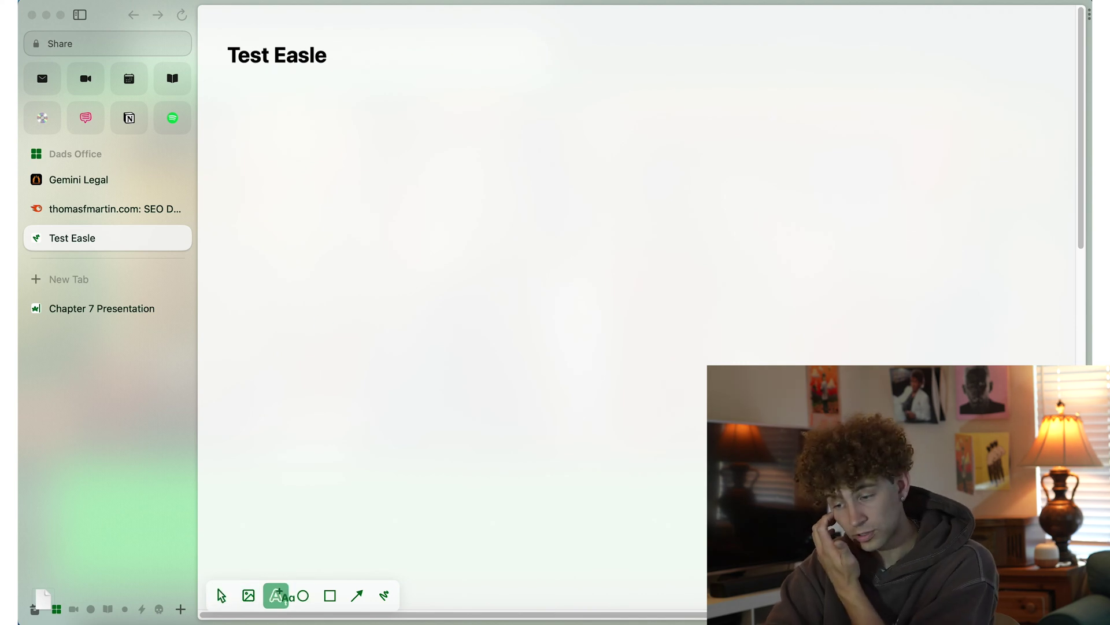
{"action": "left_click", "coordinate": [315, 189]}
{"action": "type", "text": "New Text"}
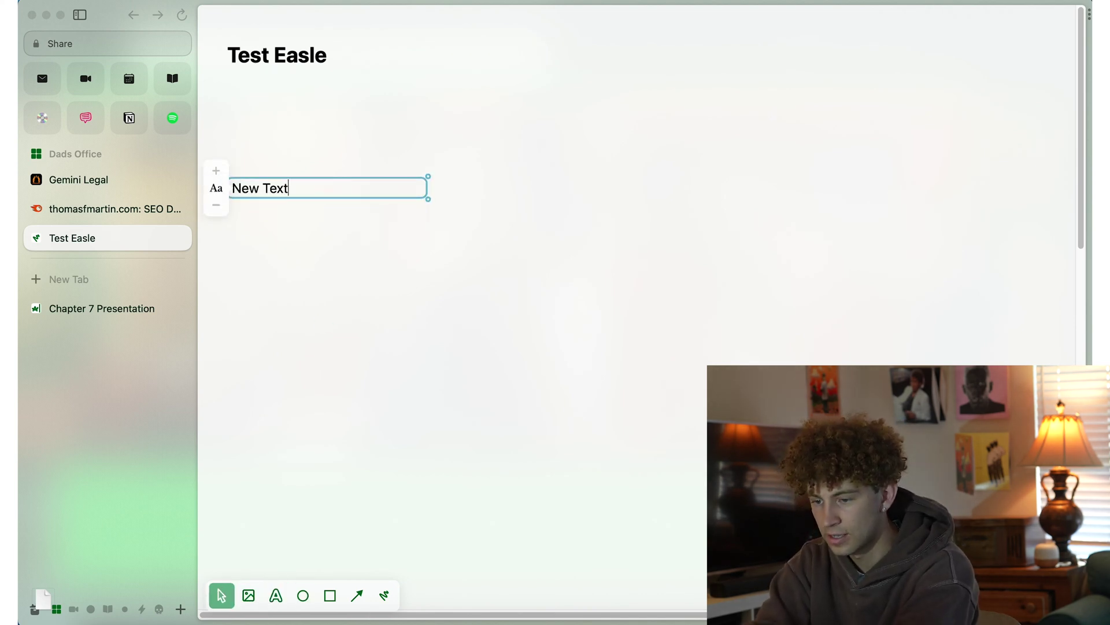
{"action": "key", "text": "Escape"}
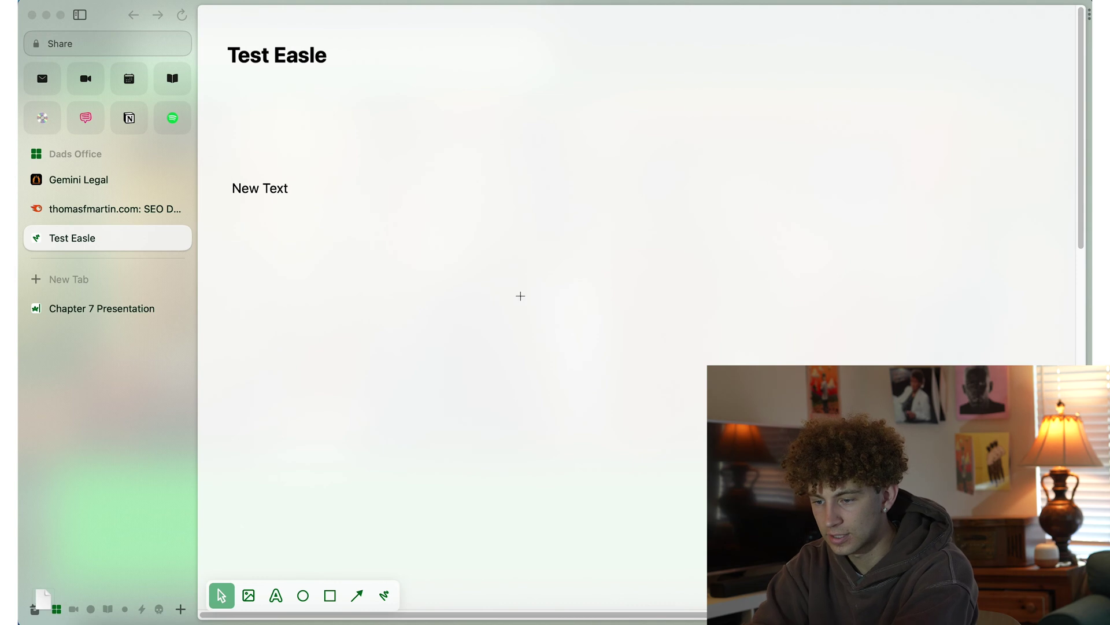
{"action": "left_click_drag", "start_coordinate": [267, 189], "coordinate": [404, 189]}
Draw an arrow toward the "New Text" label and a freehand loop around it, and undo both.
{"action": "left_click", "coordinate": [357, 595]}
{"action": "left_click_drag", "start_coordinate": [327, 112], "coordinate": [366, 210]}
{"action": "left_click", "coordinate": [384, 596]}
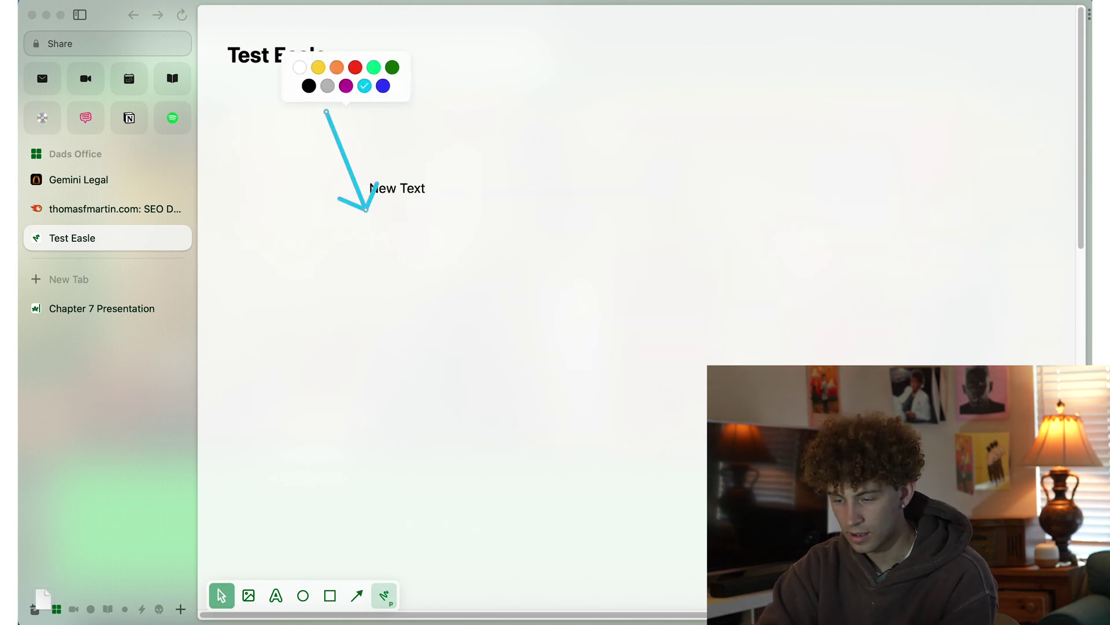
{"action": "mouse_move", "coordinate": [461, 163]}
{"action": "left_mouse_down"}
{"action": "mouse_move", "coordinate": [461, 263]}
{"action": "mouse_move", "coordinate": [423, 112]}
{"action": "left_mouse_up"}
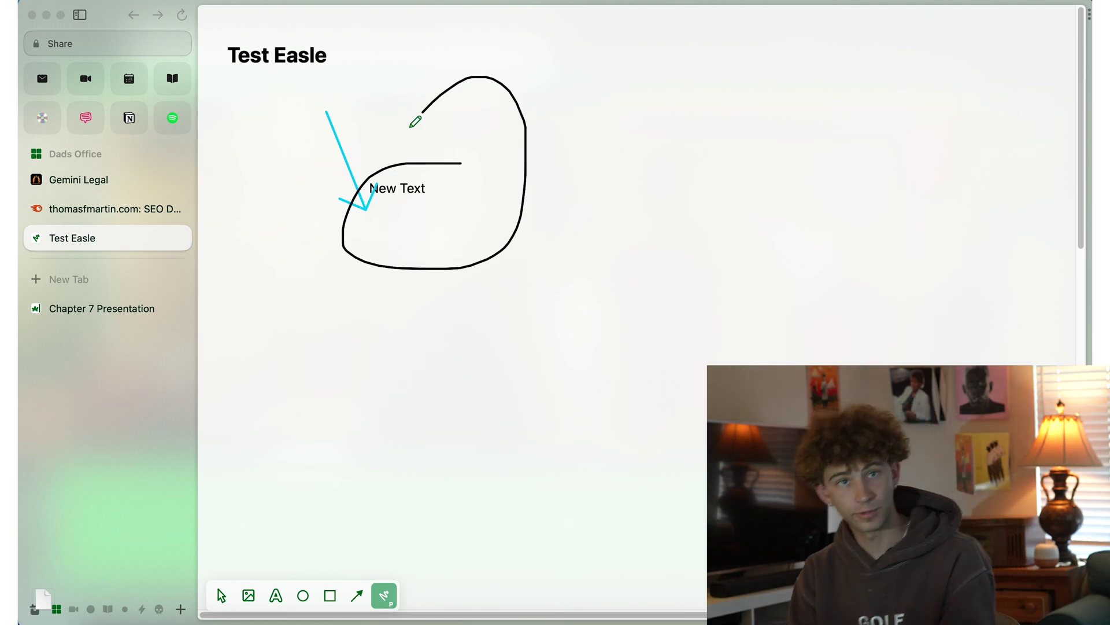
{"action": "key", "text": "super+z"}
{"action": "key", "text": "super+z"}
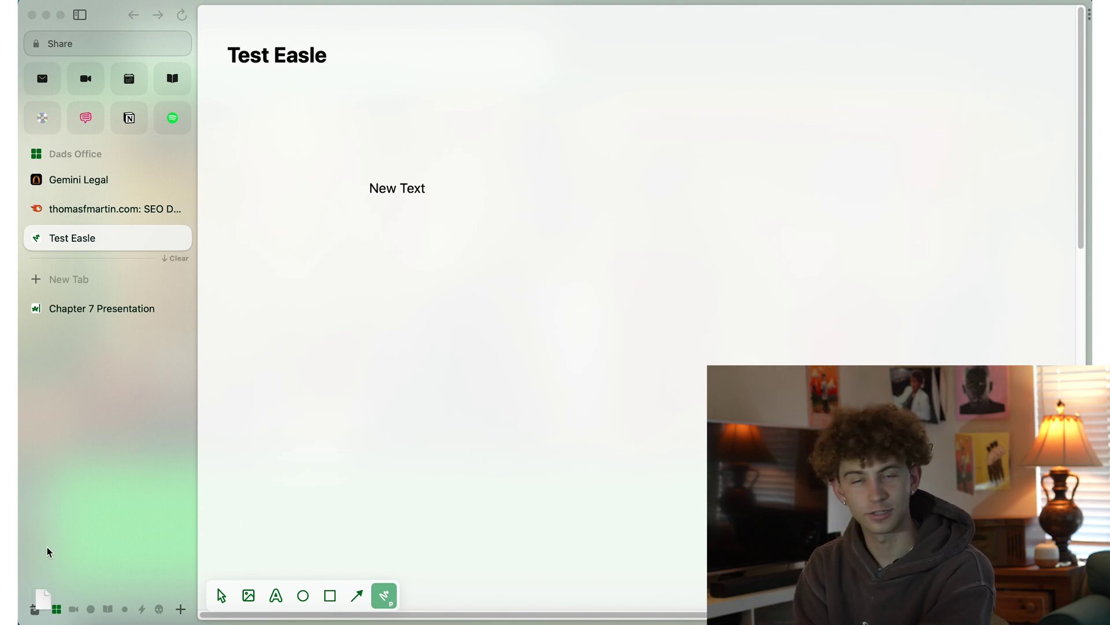
Insert the harmonica image from the Downloads folder into the easel, and remove it again.
{"action": "key", "text": "i"}
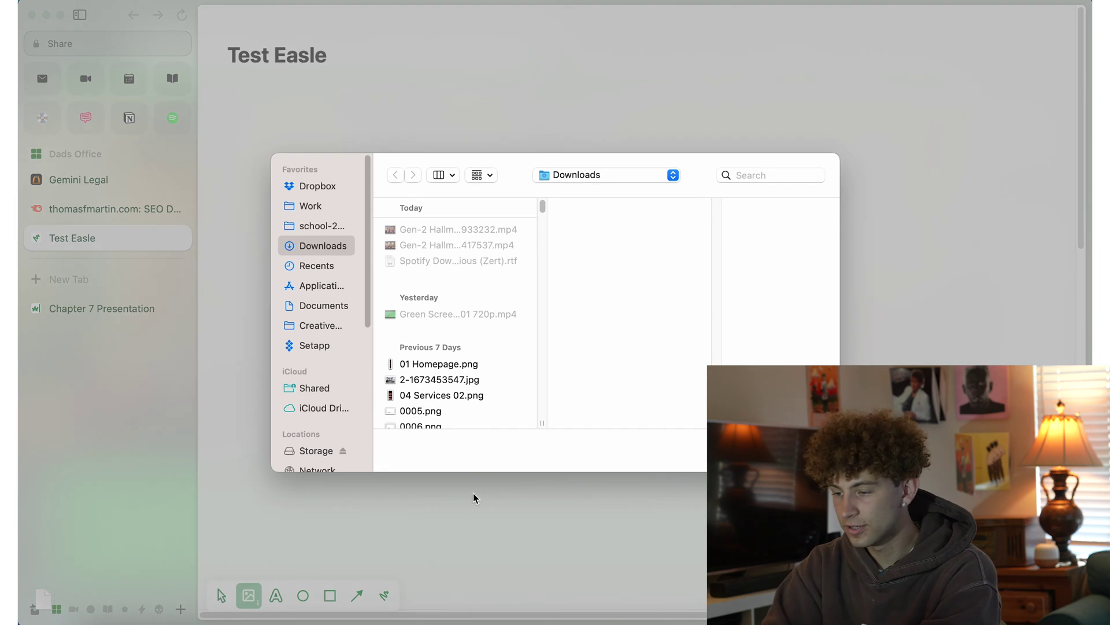
{"action": "left_click", "coordinate": [455, 409]}
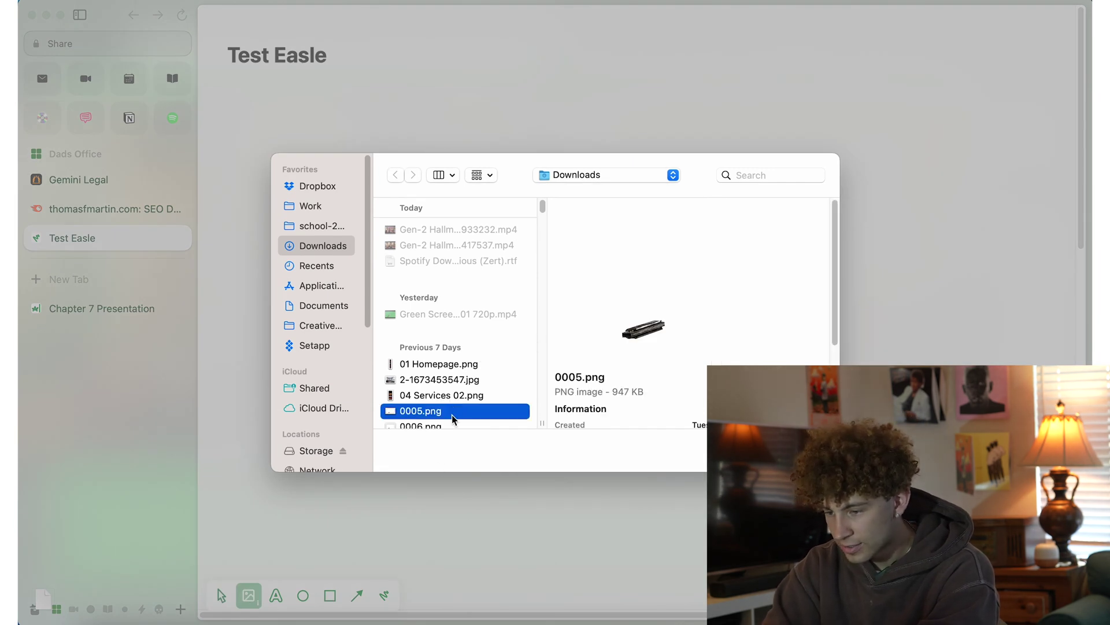
{"action": "scroll", "coordinate": [455, 410], "scroll_direction": "down", "scroll_amount": 3}
{"action": "double_click", "coordinate": [442, 370]}
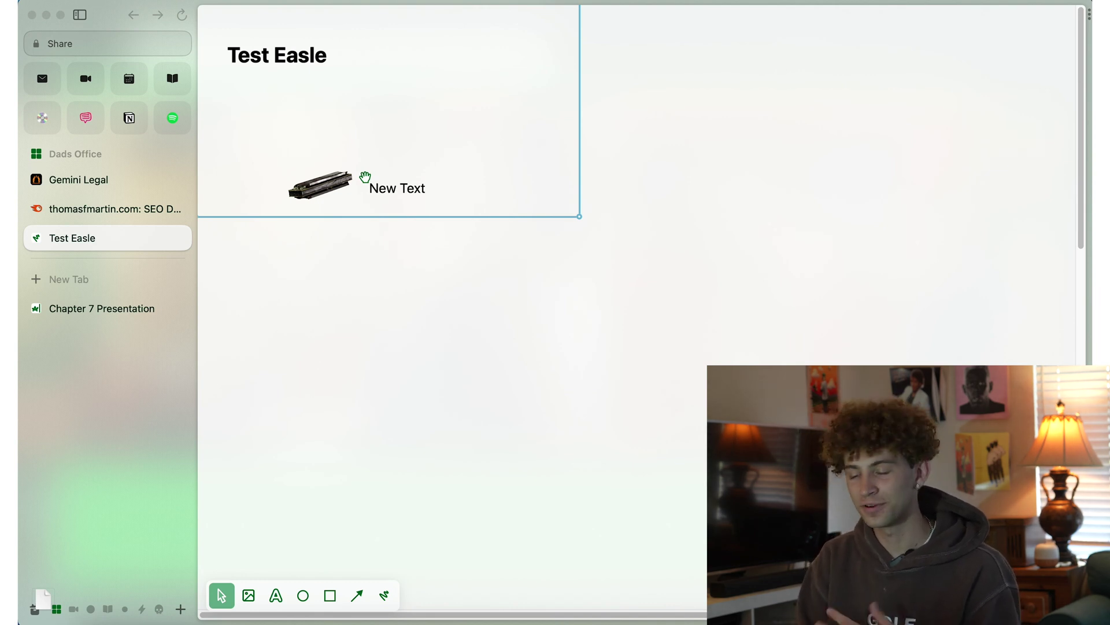
{"action": "left_click_drag", "start_coordinate": [365, 177], "coordinate": [365, 182]}
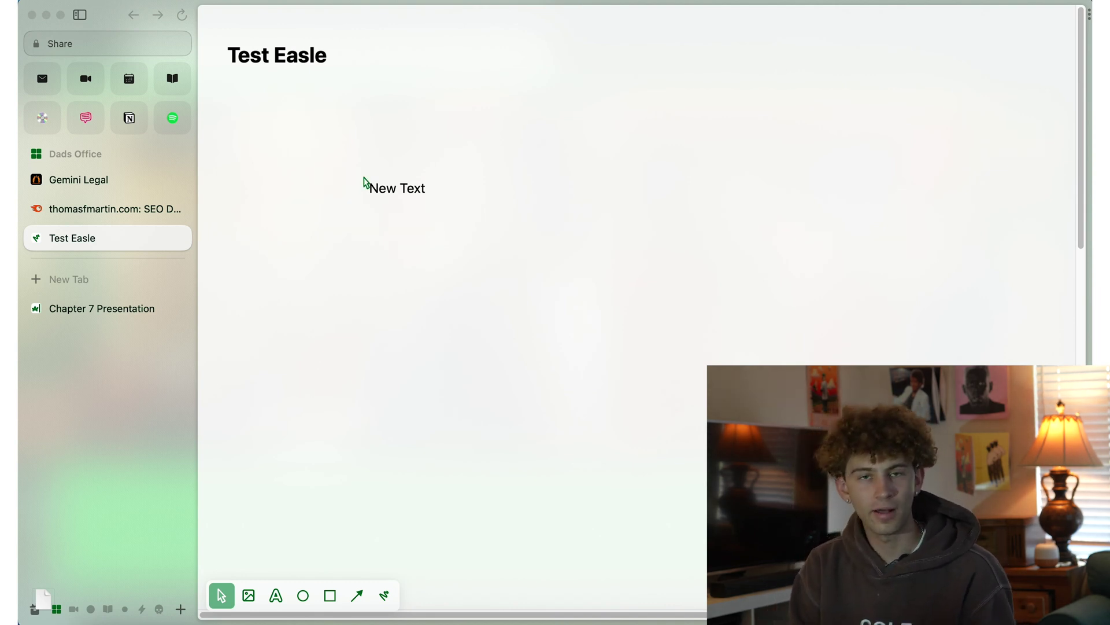
Open weather.com in a new tab and find the "Weather Today Across the Country" forecast map.
{"action": "left_click", "coordinate": [98, 280]}
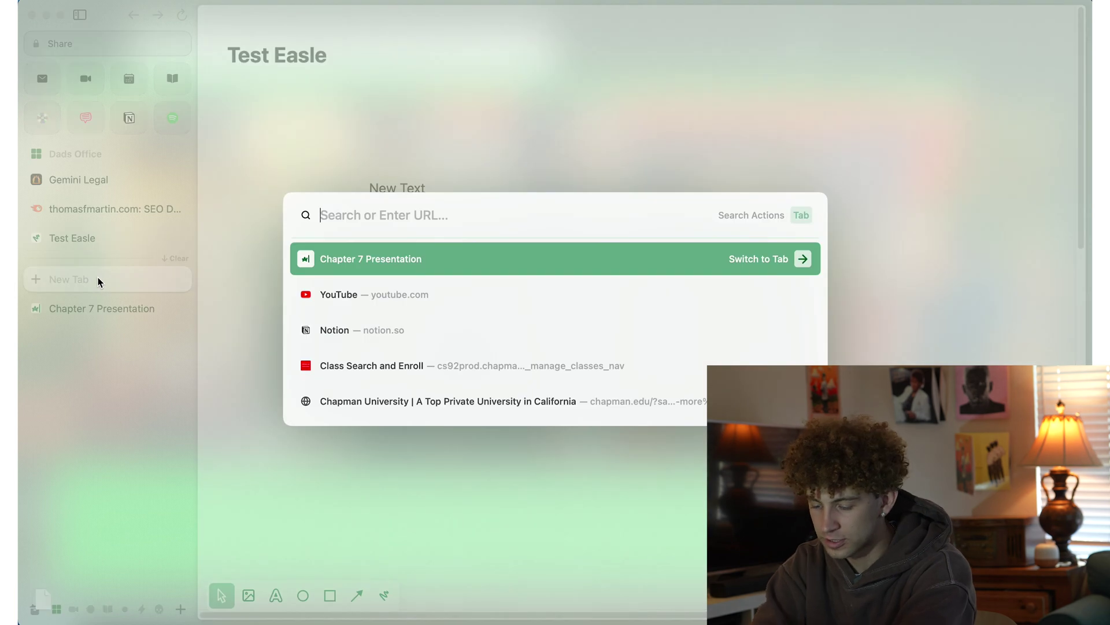
{"action": "type", "text": "weather.com"}
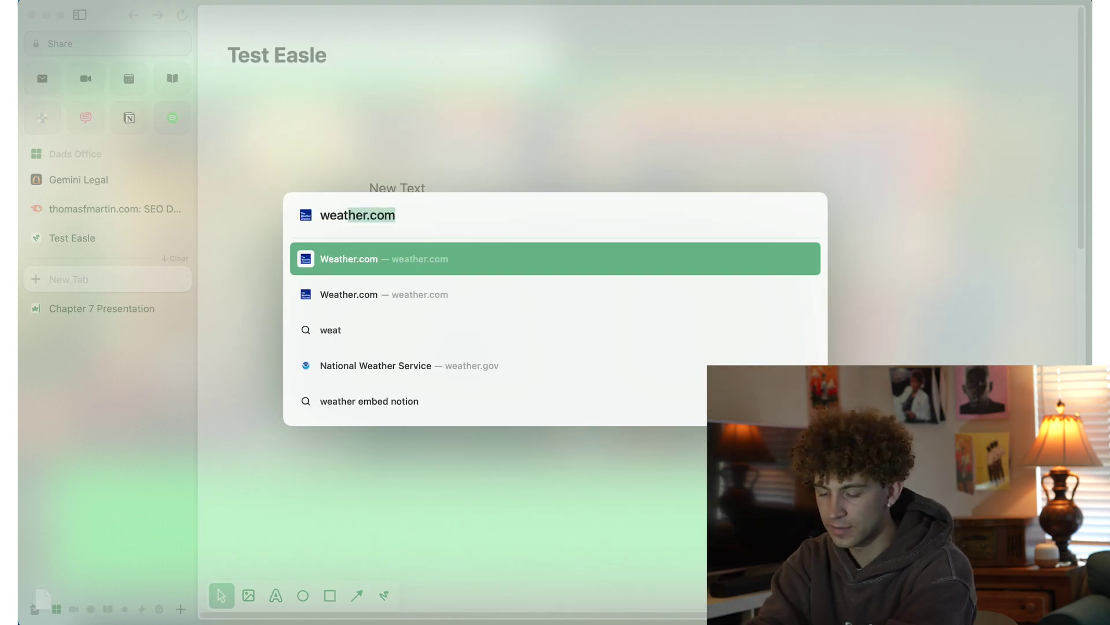
{"action": "key", "text": "Return"}
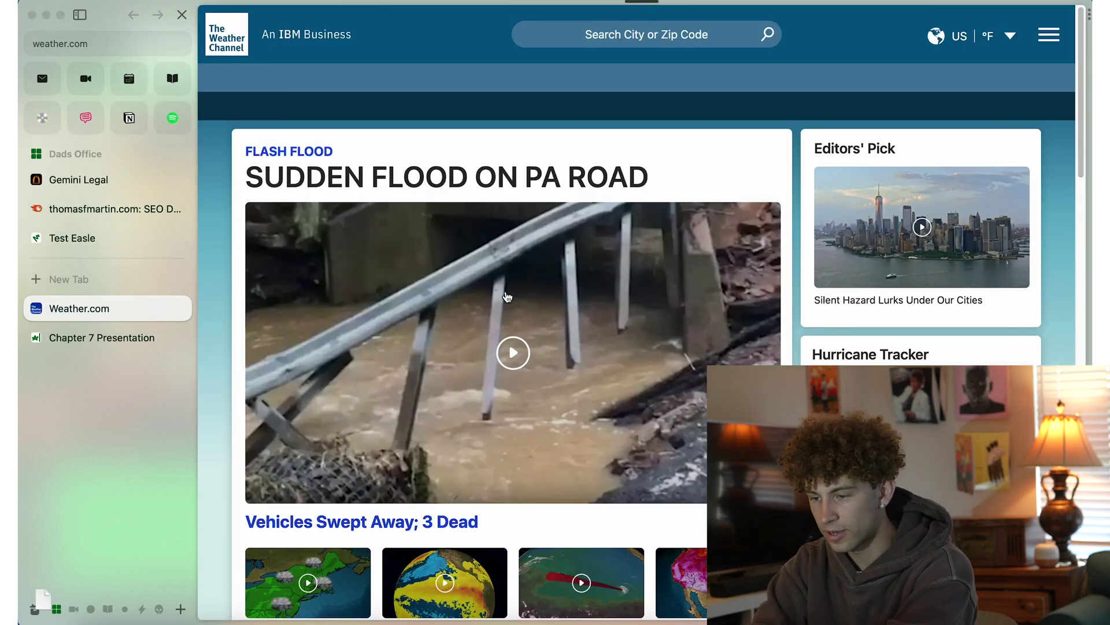
{"action": "scroll", "coordinate": [262, 354], "scroll_direction": "down", "scroll_amount": 15}
{"action": "scroll", "coordinate": [262, 353], "scroll_direction": "down", "scroll_amount": 5}
{"action": "scroll", "coordinate": [349, 395], "scroll_direction": "up", "scroll_amount": 2}
{"action": "scroll", "coordinate": [435, 455], "scroll_direction": "down", "scroll_amount": 10}
{"action": "scroll", "coordinate": [433, 451], "scroll_direction": "up", "scroll_amount": 9}
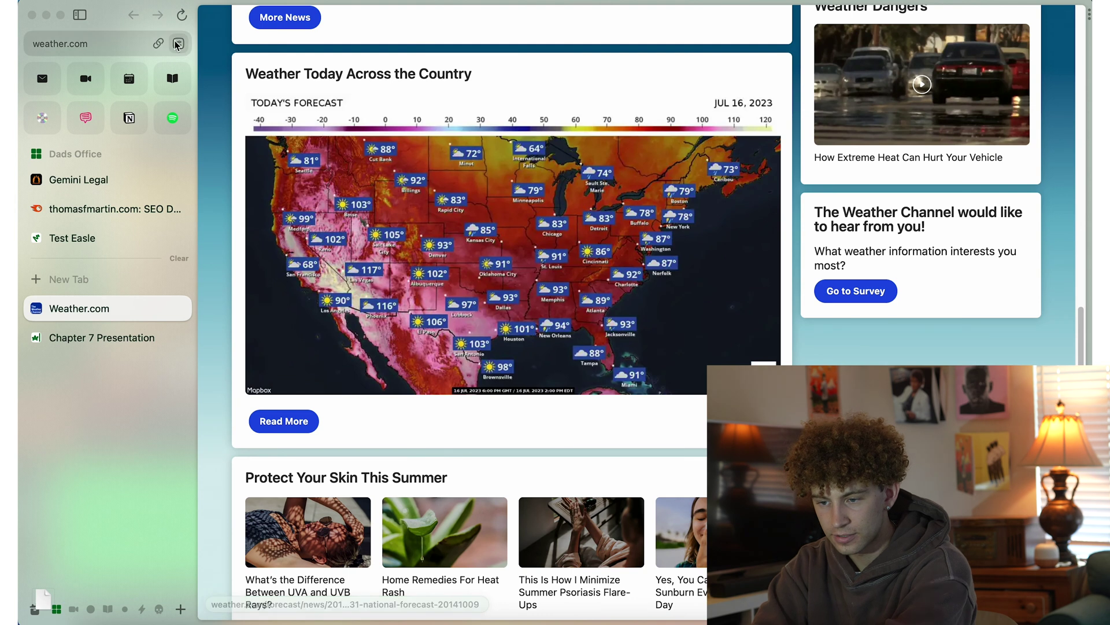
Capture the "Weather Today Across the Country" section into the Test Easle easel and set the capture to play live.
{"action": "left_click", "coordinate": [179, 44]}
{"action": "left_click", "coordinate": [232, 80]}
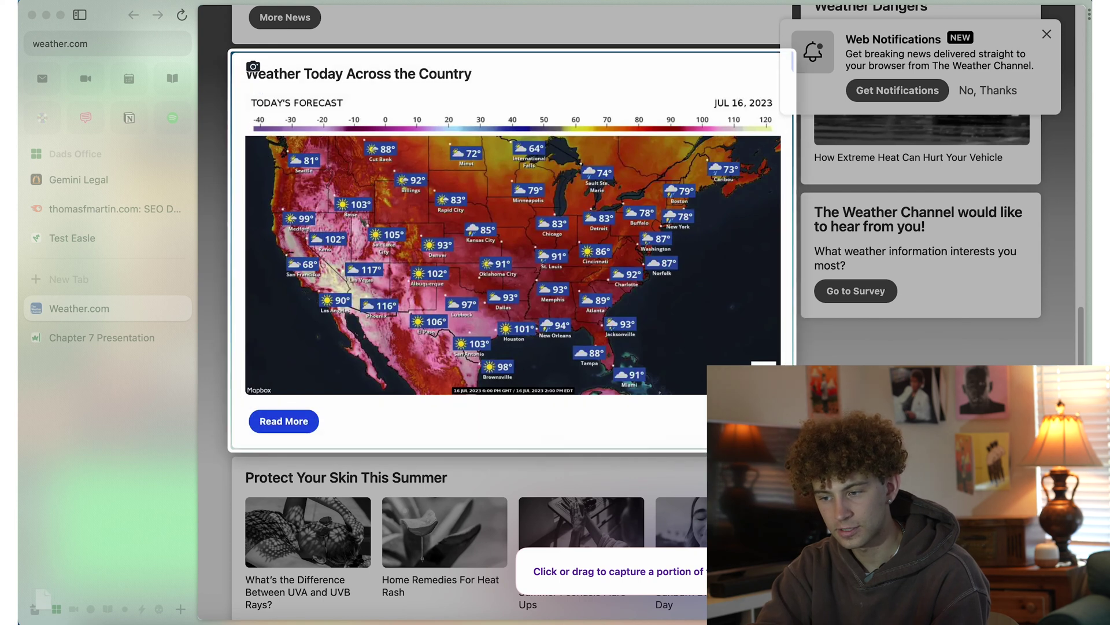
{"action": "left_click", "coordinate": [254, 66]}
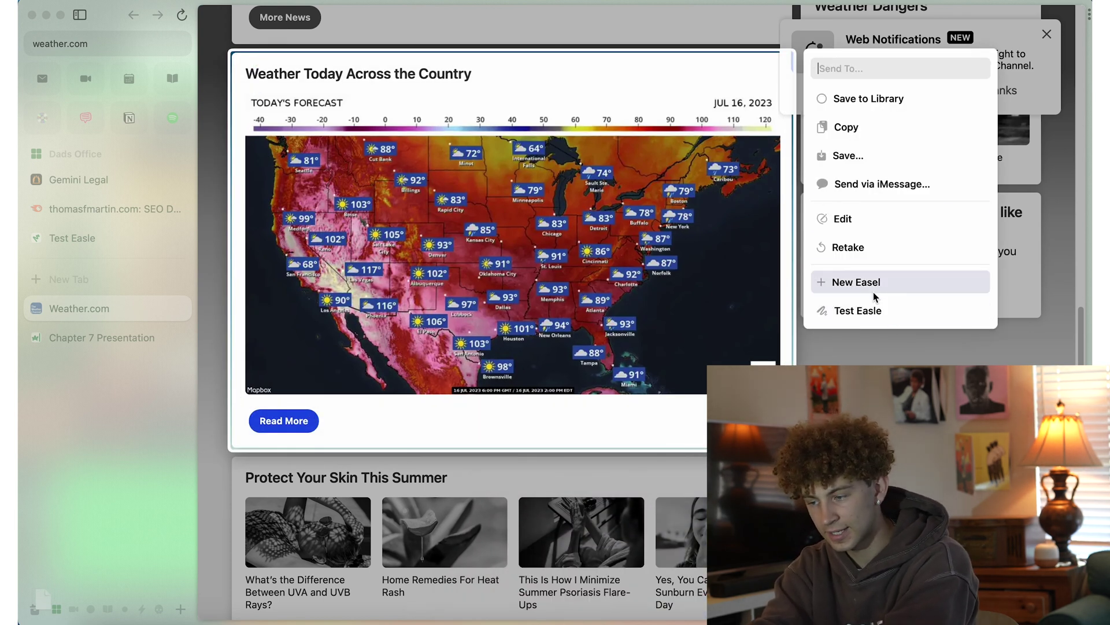
{"action": "left_click", "coordinate": [875, 312]}
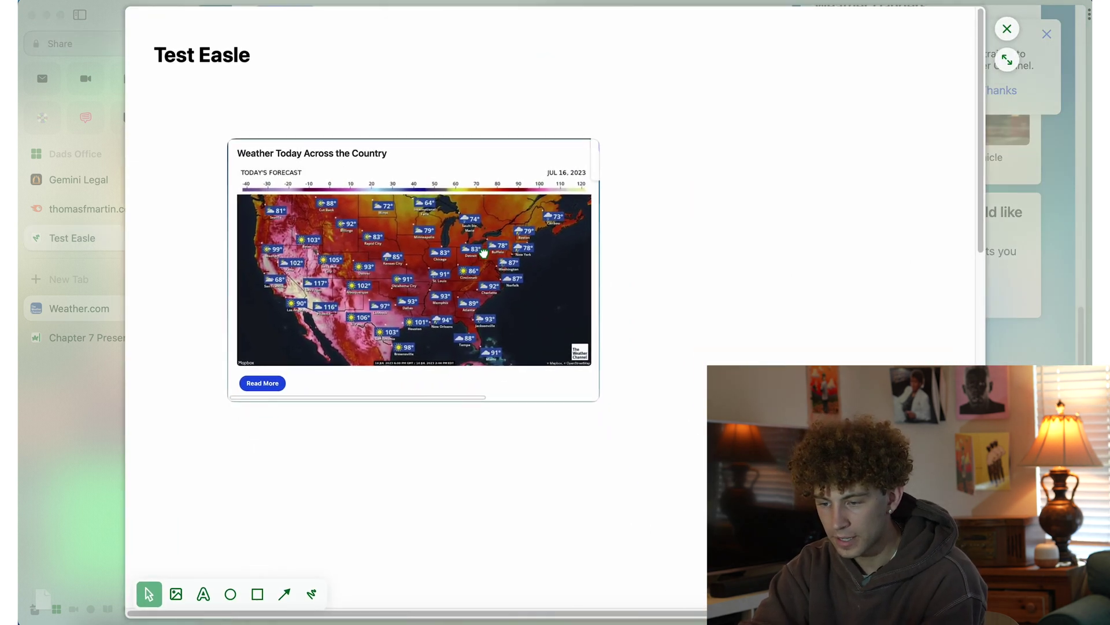
{"action": "left_click", "coordinate": [511, 354]}
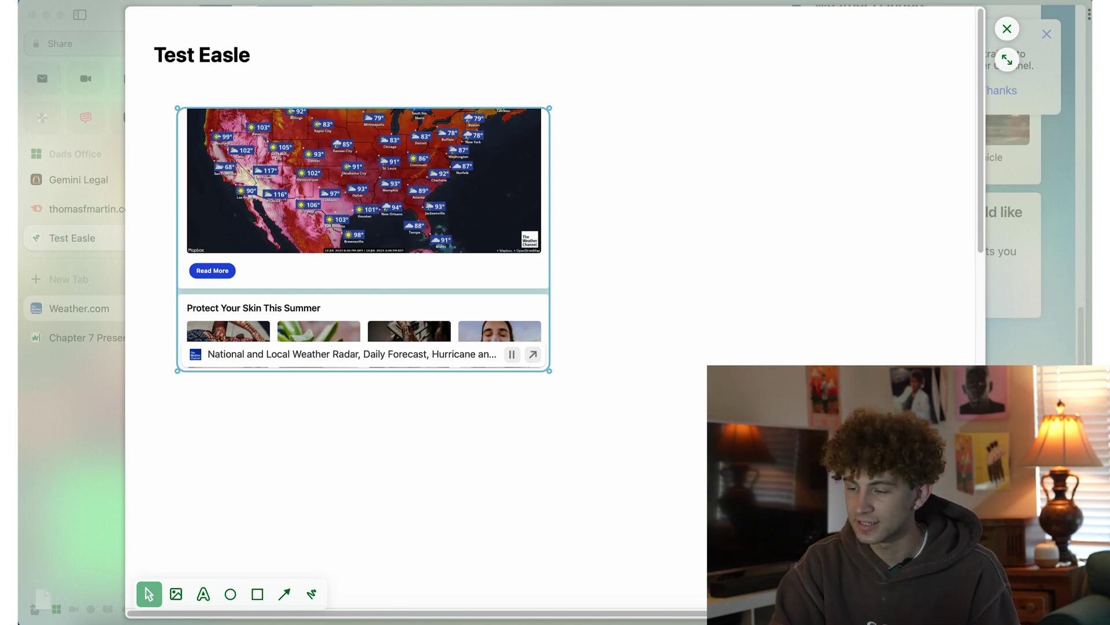
{"action": "left_click", "coordinate": [1074, 298]}
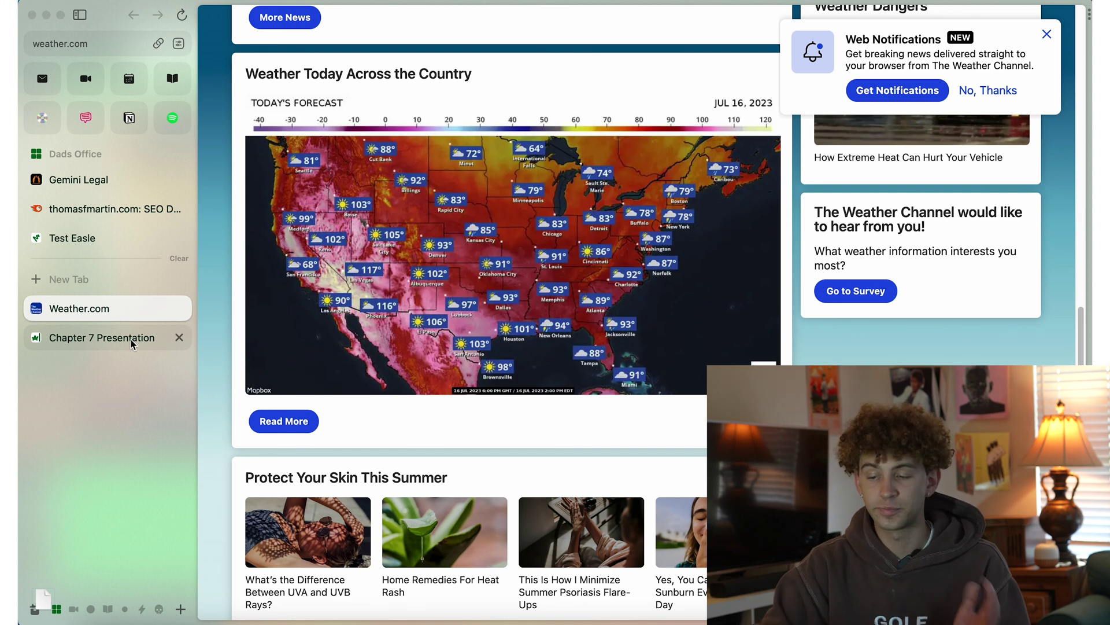
Show the Test Easle easel in split view beside the Pinterest checkerboard blanket pin and add the blanket photo to the easel.
{"action": "left_click_drag", "start_coordinate": [133, 344], "coordinate": [577, 290]}
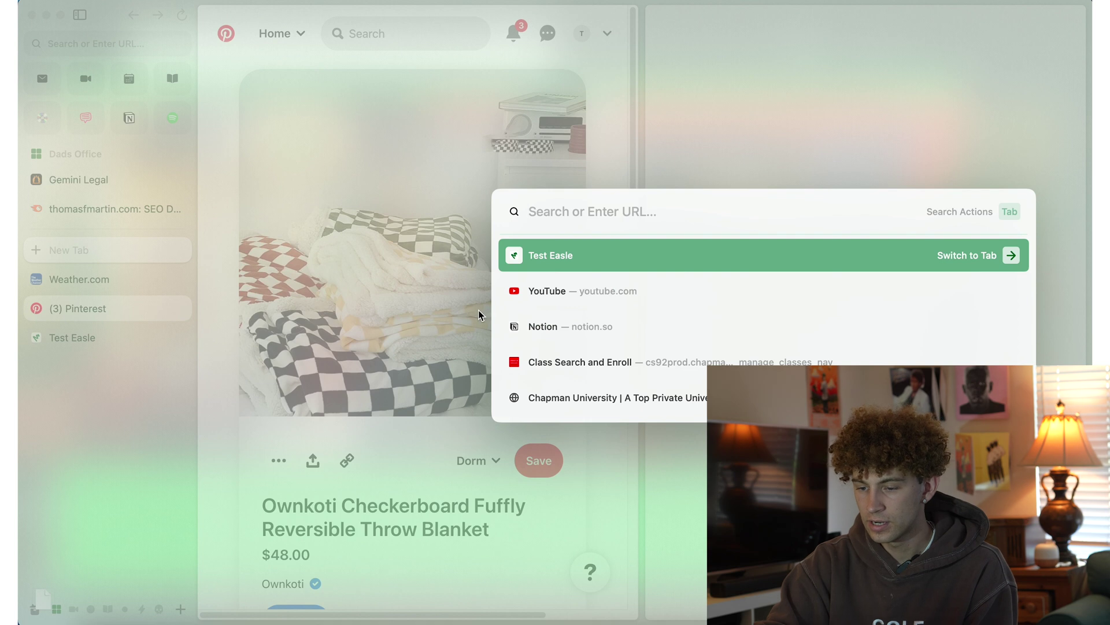
{"action": "key", "text": "Return"}
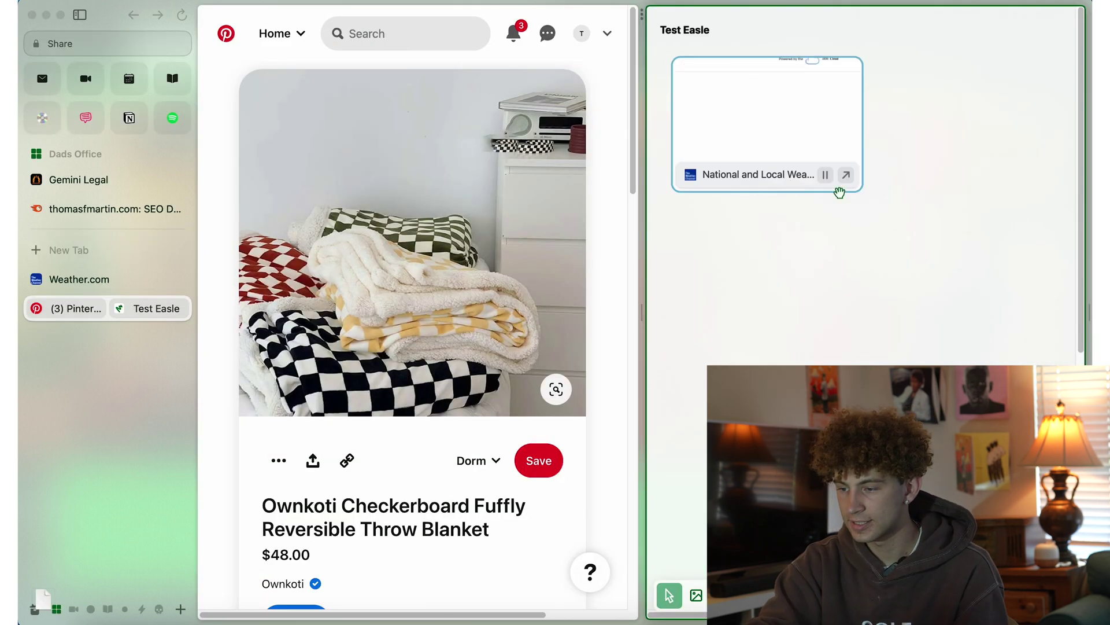
{"action": "left_click_drag", "start_coordinate": [391, 282], "coordinate": [967, 503]}
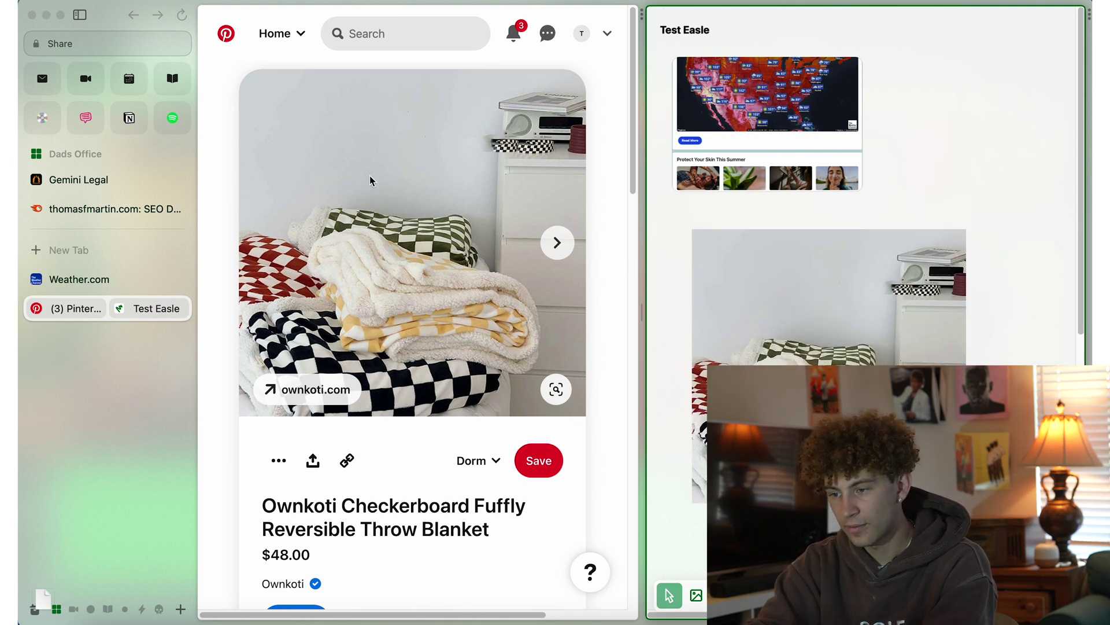
Open the Forsyth Checkerboard Rug pin on Pinterest and try to place its photo directly in the easel.
{"action": "left_click", "coordinate": [221, 100]}
{"action": "left_click", "coordinate": [503, 277]}
{"action": "left_click_drag", "start_coordinate": [521, 260], "coordinate": [863, 343]}
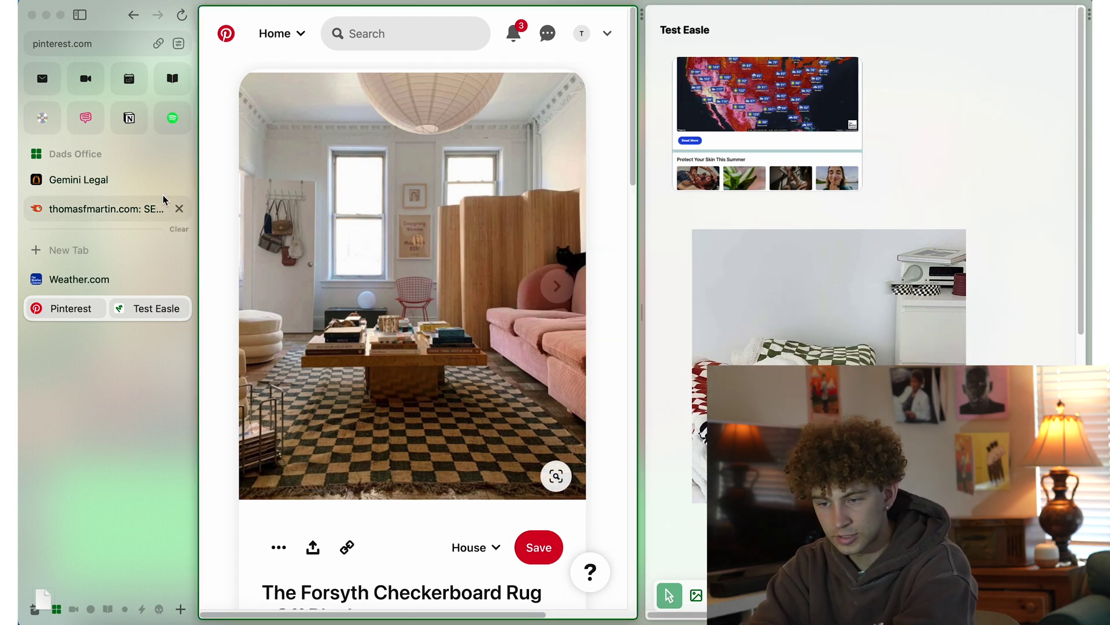
Capture the rug pin's photo from the page, place it over the blanket photo in the easel, and shift the blanket photo slightly left.
{"action": "left_click", "coordinate": [179, 45]}
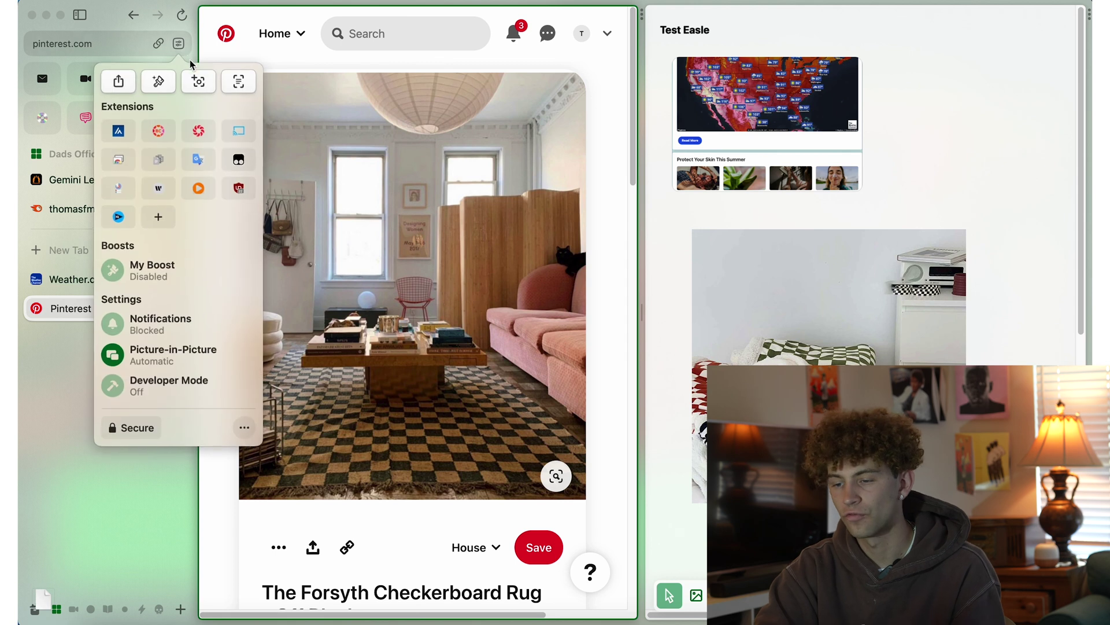
{"action": "left_click", "coordinate": [198, 85]}
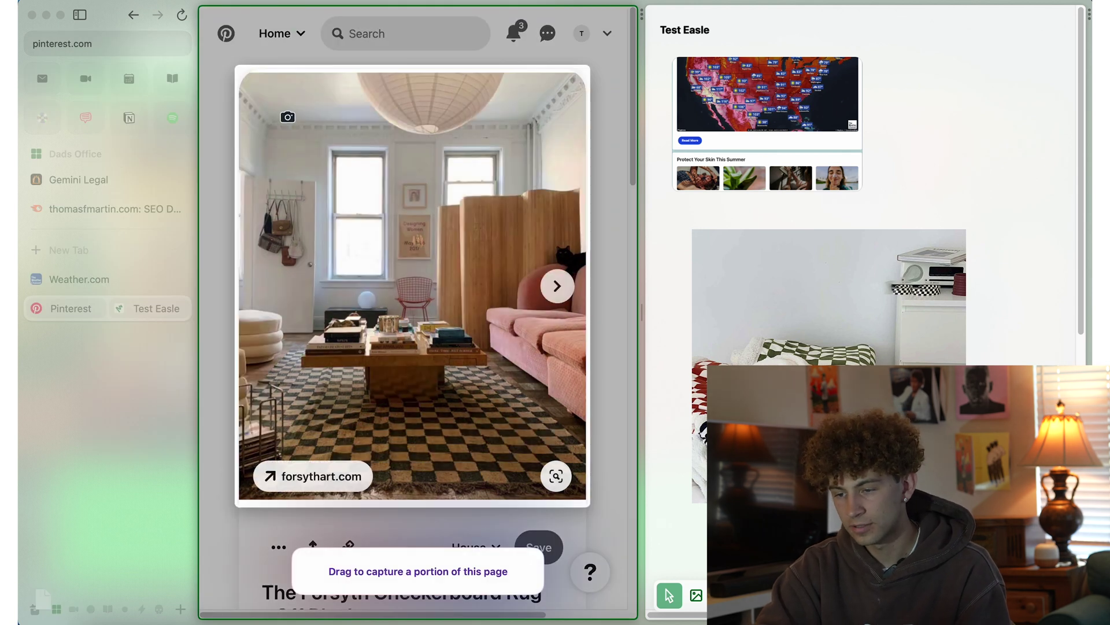
{"action": "left_click", "coordinate": [557, 286]}
{"action": "left_click", "coordinate": [249, 326]}
{"action": "left_click_drag", "start_coordinate": [973, 145], "coordinate": [892, 306]}
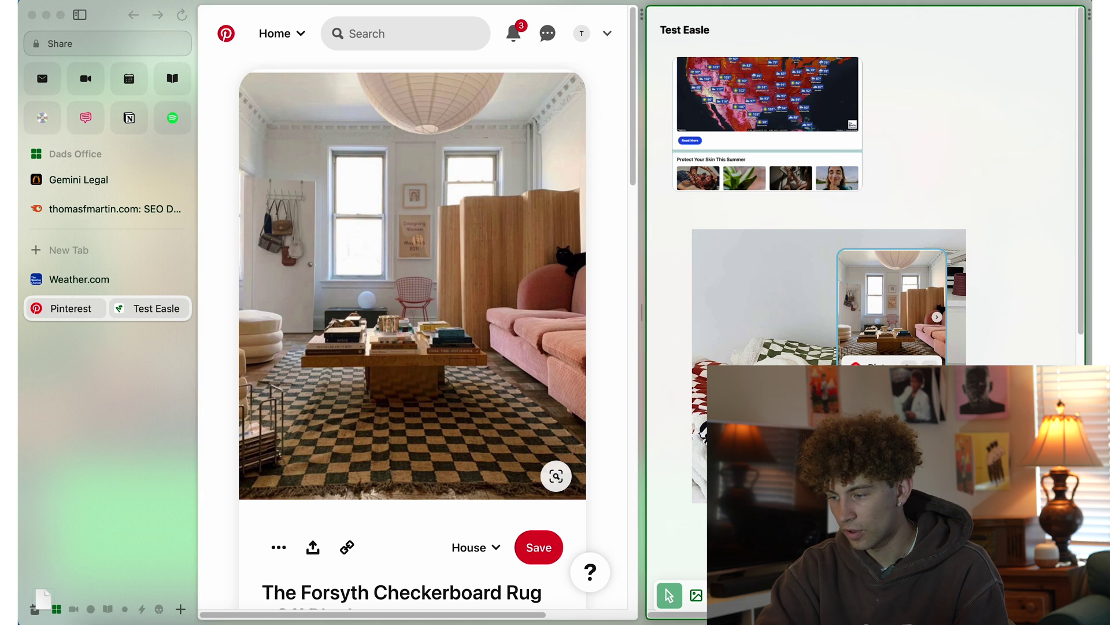
{"action": "left_click_drag", "start_coordinate": [763, 289], "coordinate": [728, 285]}
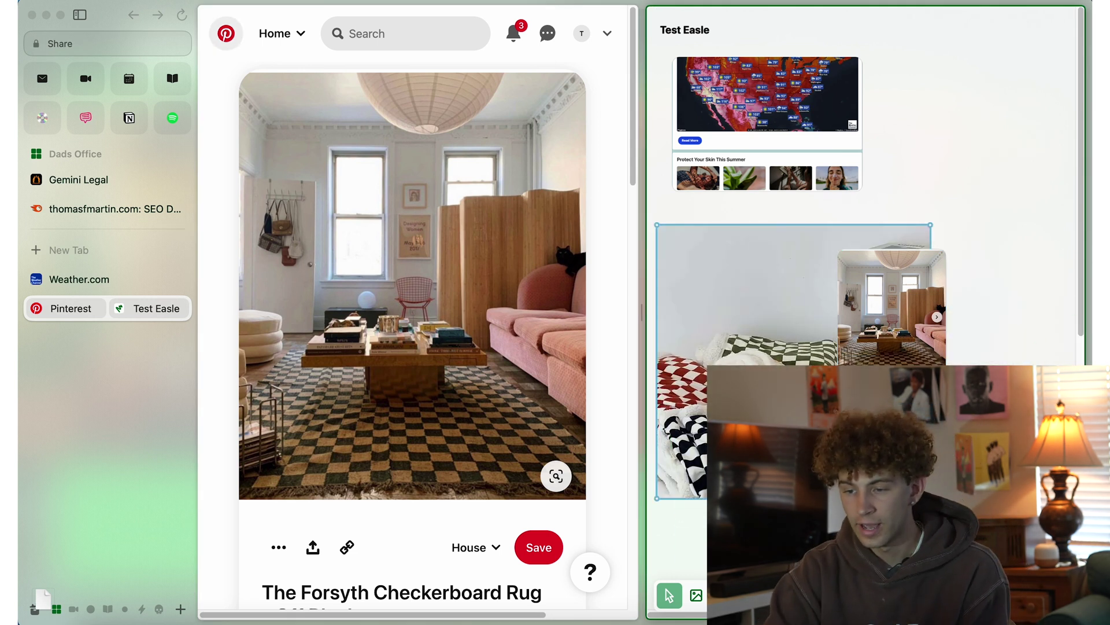
Share the Test Easle easel so that anyone can edit it, and copy its link.
{"action": "left_click", "coordinate": [58, 52]}
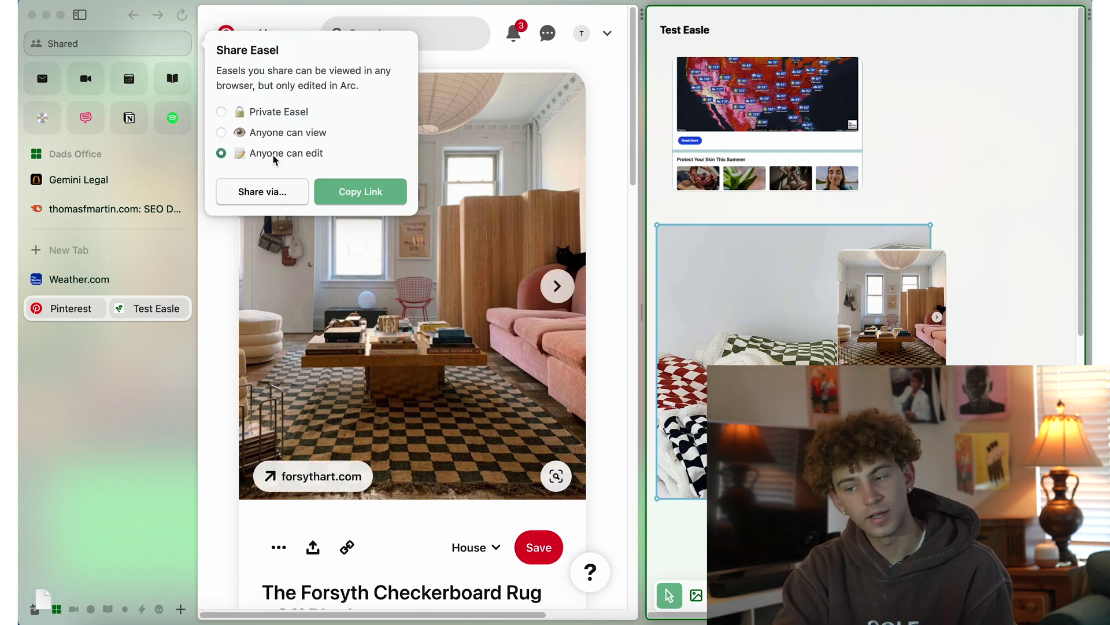
{"action": "left_click", "coordinate": [348, 189]}
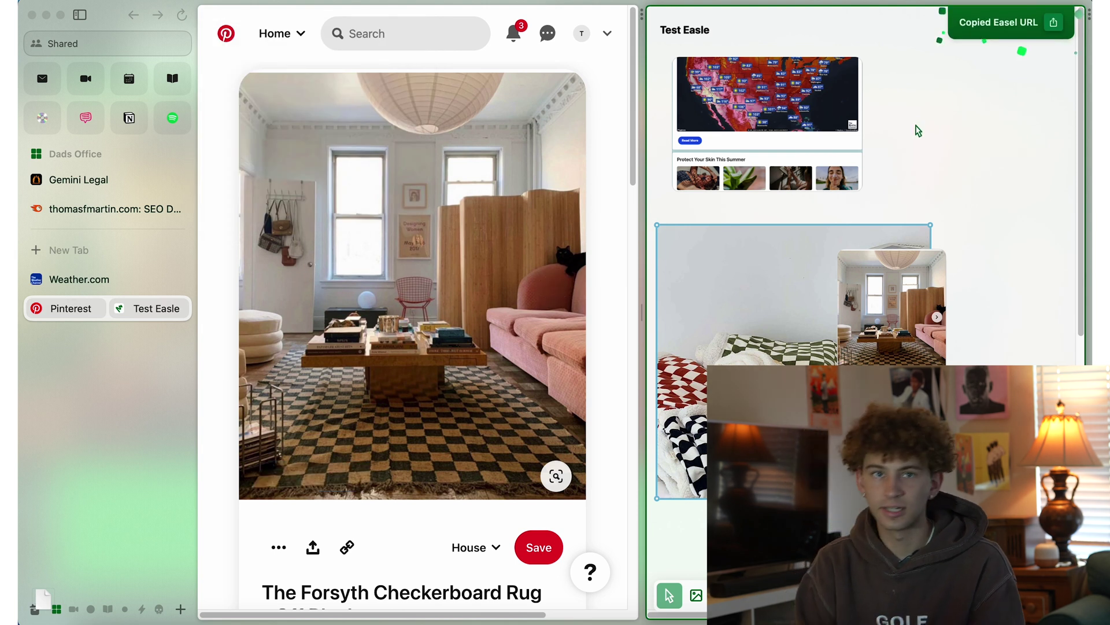